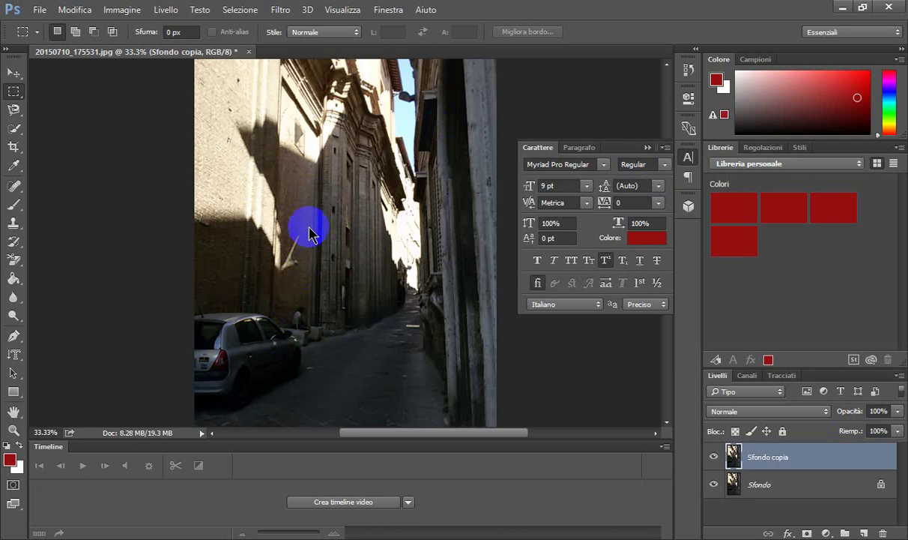
Create Senza titolo-1, a 50 × 50 cm, 155 pixels/cm document with pale pink background.
{"action": "left_click", "coordinate": [303, 177]}
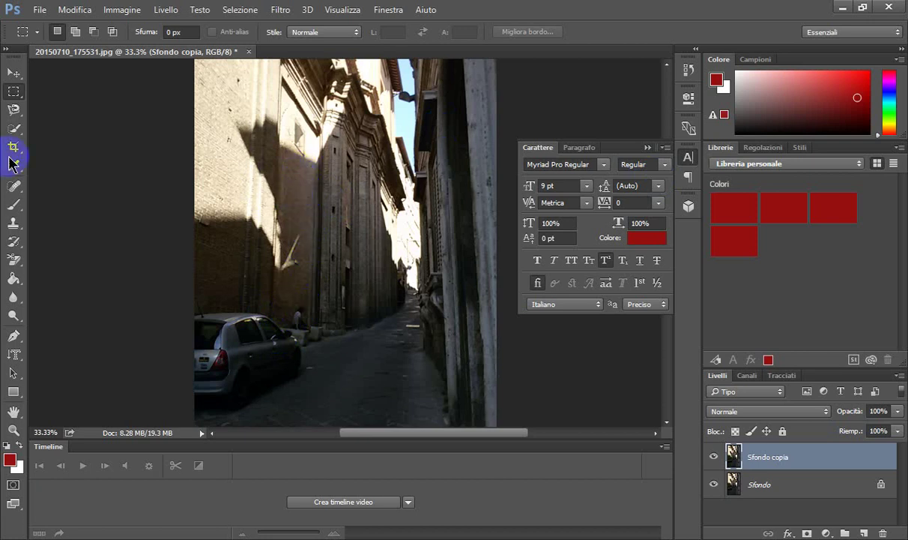
{"action": "left_click", "coordinate": [41, 14]}
{"action": "left_click", "coordinate": [52, 26]}
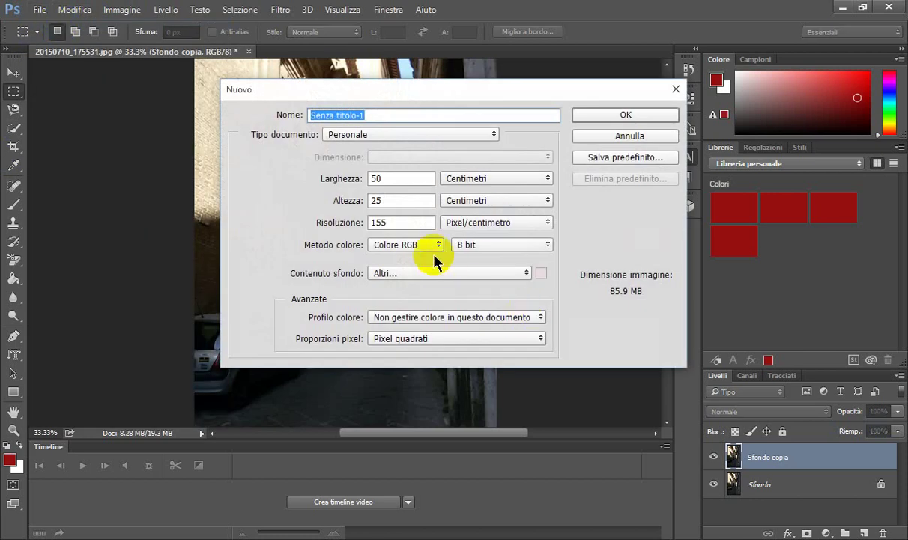
{"action": "double_click", "coordinate": [388, 196]}
{"action": "type", "text": "50"}
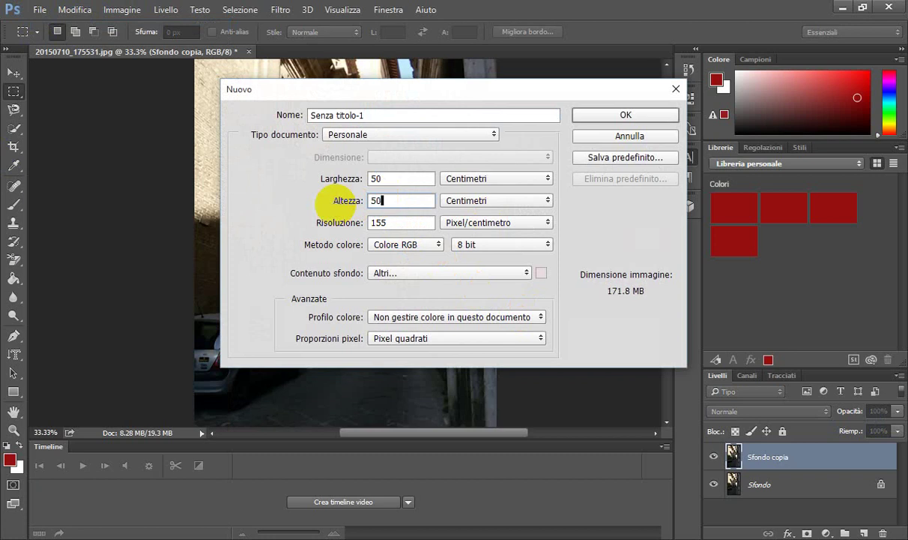
{"action": "left_click", "coordinate": [630, 115]}
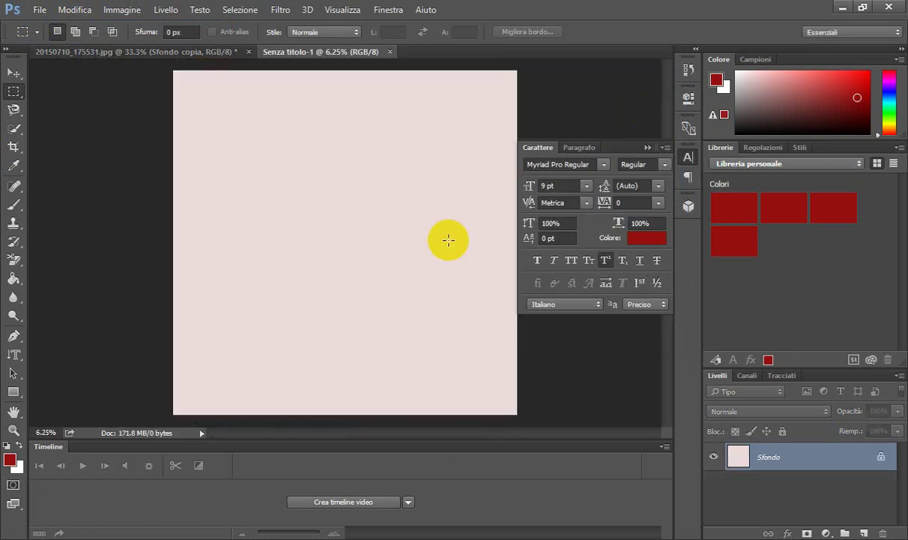
{"action": "left_click", "coordinate": [328, 60]}
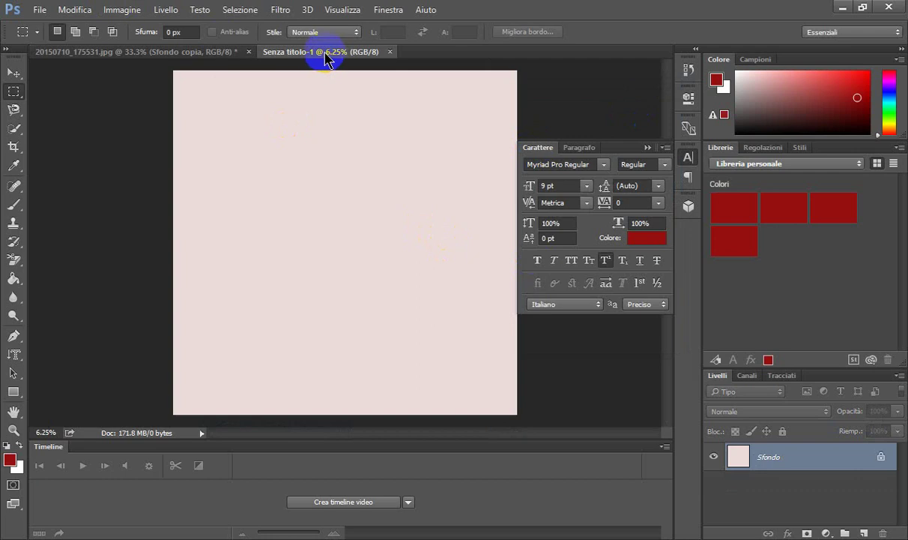
Drag three copies of the street photo onto the Senza titolo-1 canvas with the Move tool.
{"action": "left_click", "coordinate": [172, 53]}
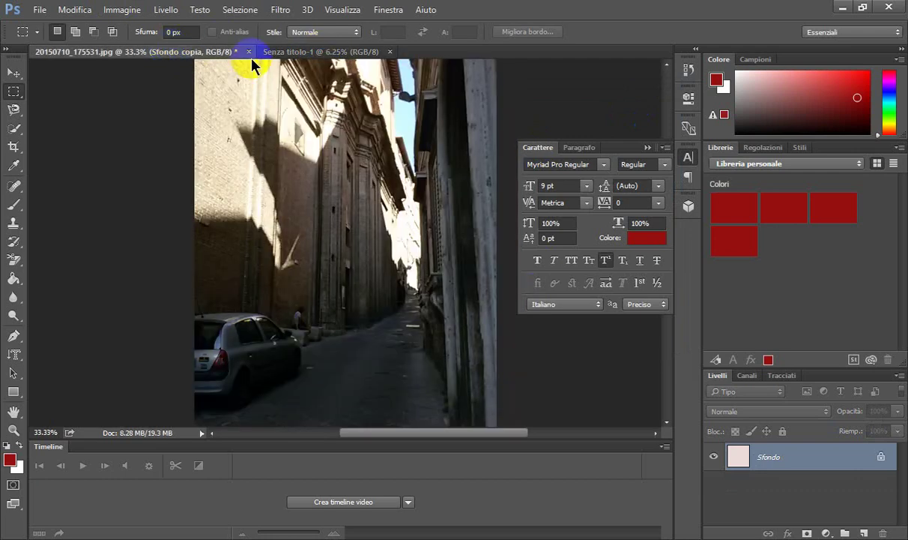
{"action": "left_click", "coordinate": [13, 72]}
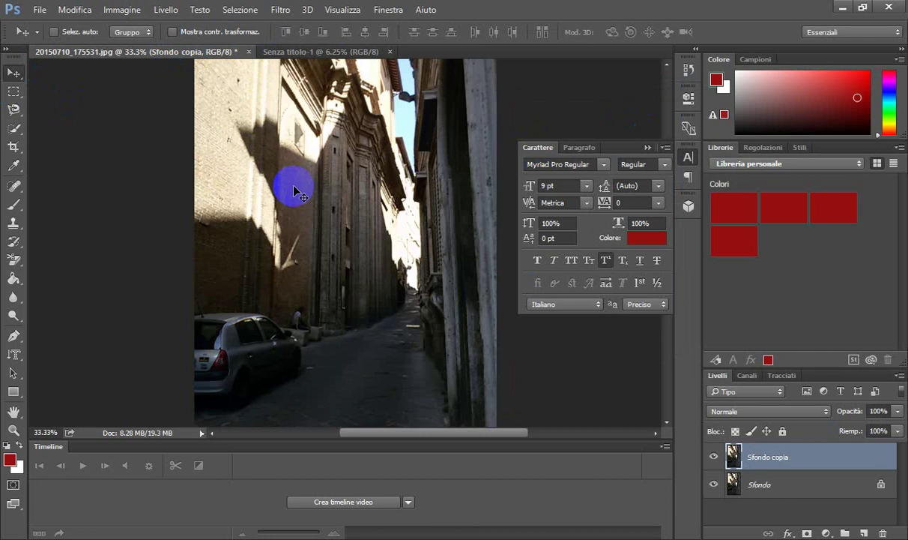
{"action": "mouse_move", "coordinate": [294, 191]}
{"action": "left_mouse_down"}
{"action": "mouse_move", "coordinate": [285, 53]}
{"action": "mouse_move", "coordinate": [276, 188]}
{"action": "mouse_move", "coordinate": [233, 131]}
{"action": "mouse_move", "coordinate": [215, 125]}
{"action": "left_mouse_up"}
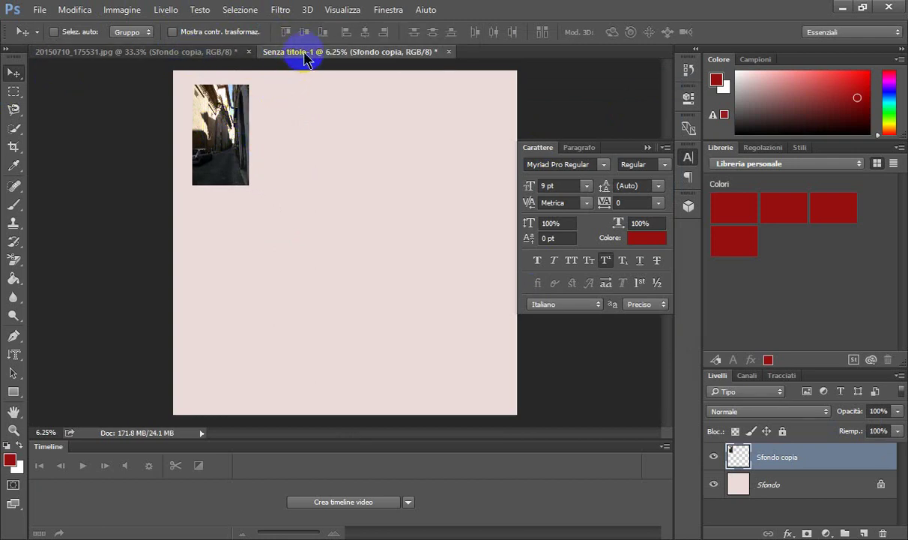
{"action": "left_click", "coordinate": [201, 52]}
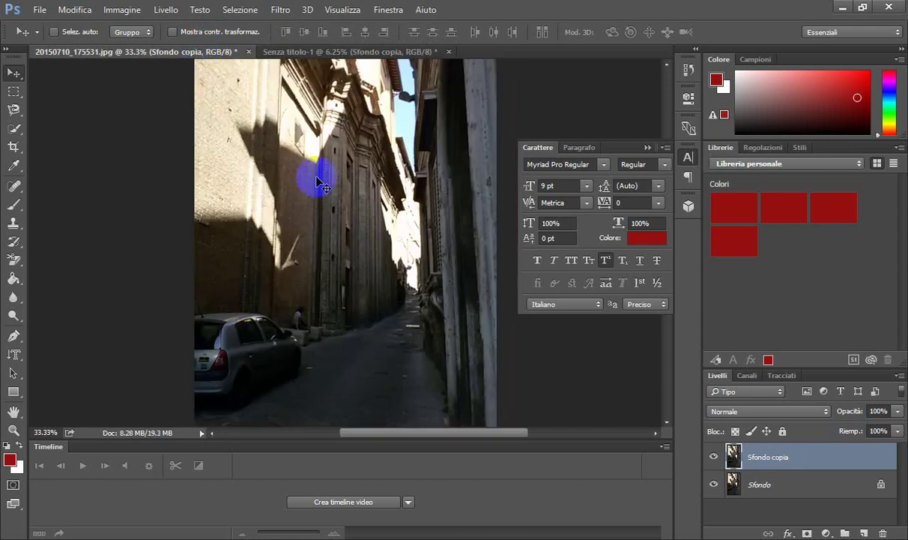
{"action": "mouse_move", "coordinate": [332, 226]}
{"action": "left_mouse_down"}
{"action": "mouse_move", "coordinate": [317, 59]}
{"action": "mouse_move", "coordinate": [313, 134]}
{"action": "left_mouse_up"}
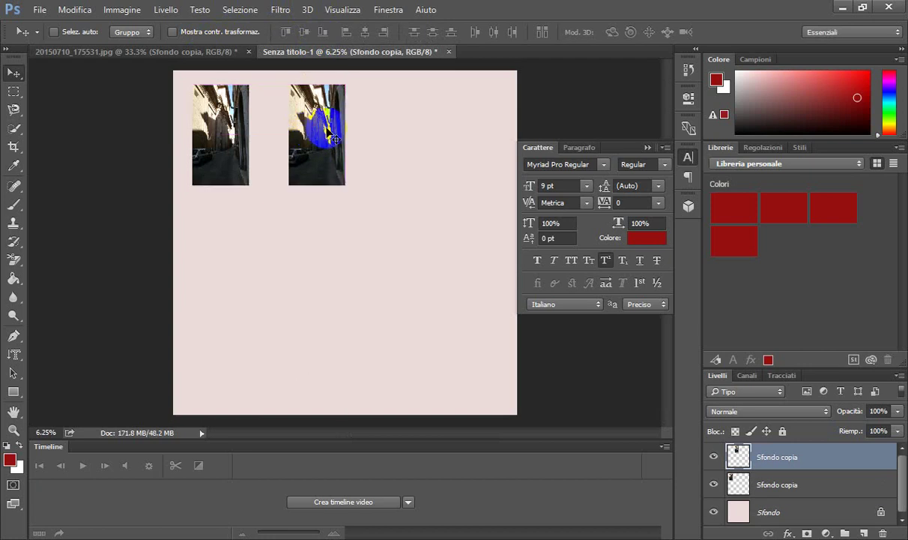
{"action": "left_click", "coordinate": [318, 60]}
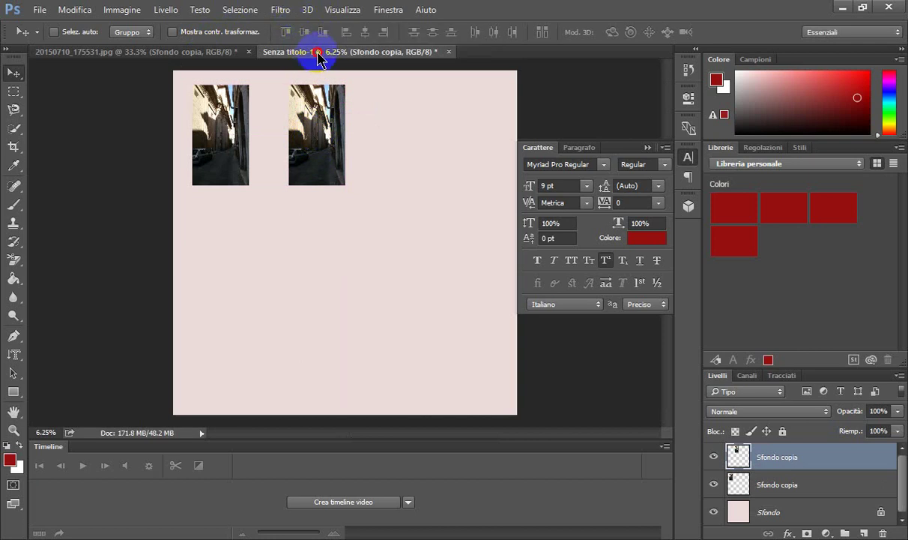
{"action": "left_click", "coordinate": [187, 50]}
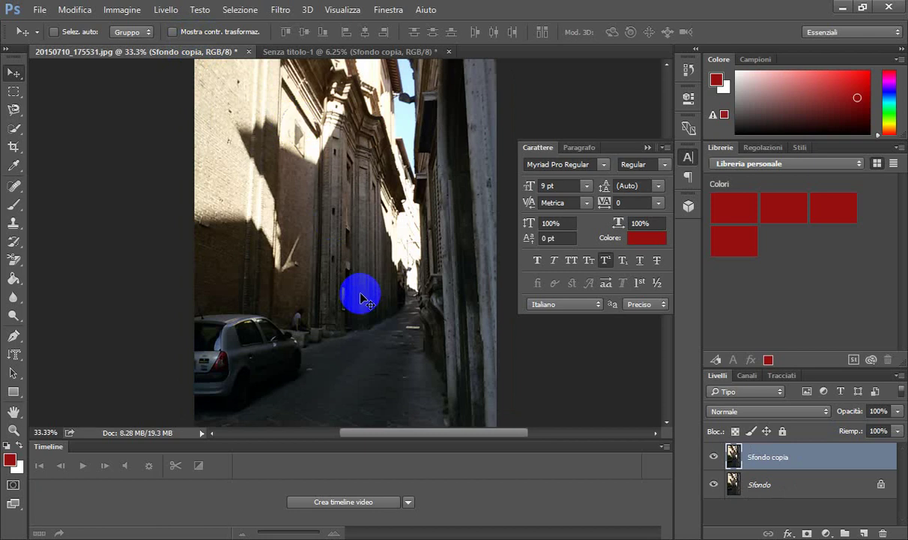
{"action": "mouse_move", "coordinate": [340, 275]}
{"action": "left_mouse_down"}
{"action": "mouse_move", "coordinate": [345, 60]}
{"action": "mouse_move", "coordinate": [388, 127]}
{"action": "mouse_move", "coordinate": [466, 138]}
{"action": "left_mouse_up"}
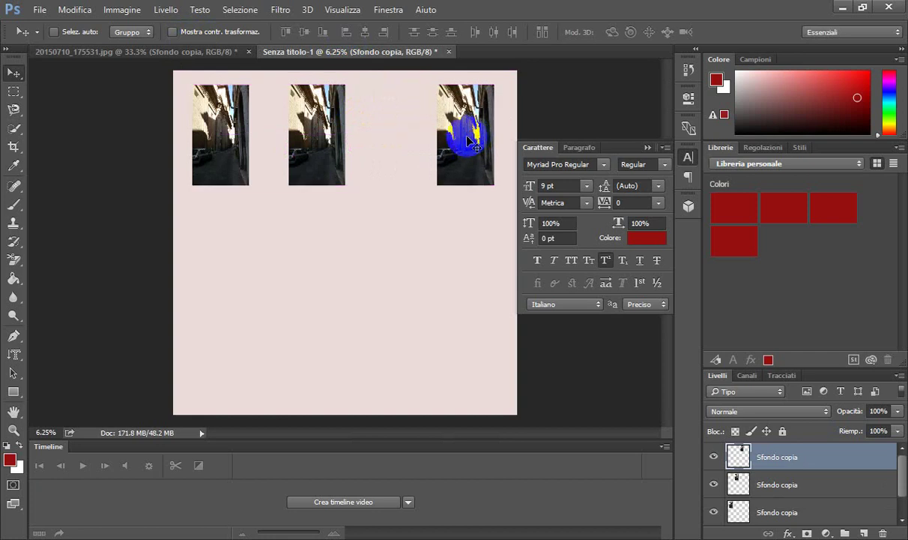
Arrange the three photo copies evenly spaced in a row across the top.
{"action": "mouse_move", "coordinate": [300, 121]}
{"action": "left_mouse_down"}
{"action": "mouse_move", "coordinate": [327, 123]}
{"action": "mouse_move", "coordinate": [312, 134]}
{"action": "mouse_move", "coordinate": [276, 126]}
{"action": "mouse_move", "coordinate": [284, 123]}
{"action": "left_mouse_up"}
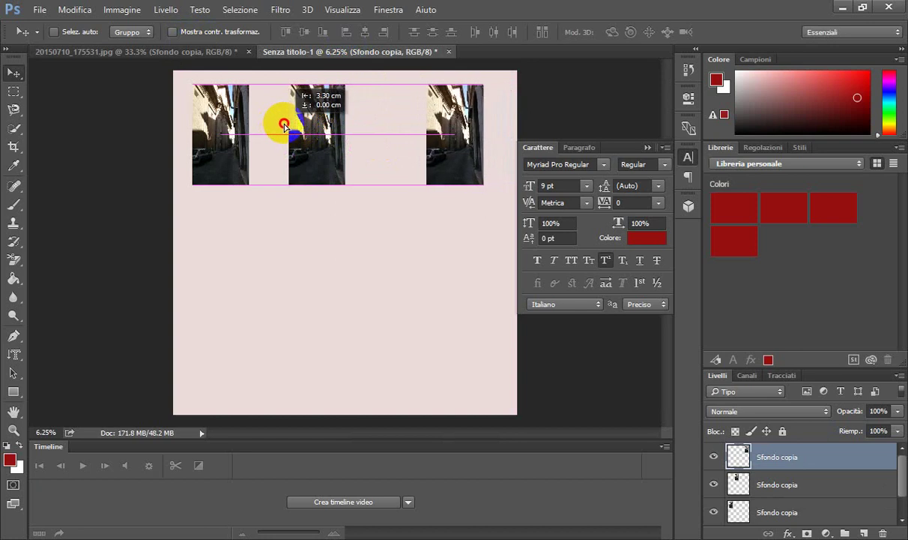
{"action": "left_click", "coordinate": [749, 484]}
{"action": "left_click_drag", "start_coordinate": [324, 150], "coordinate": [337, 153]}
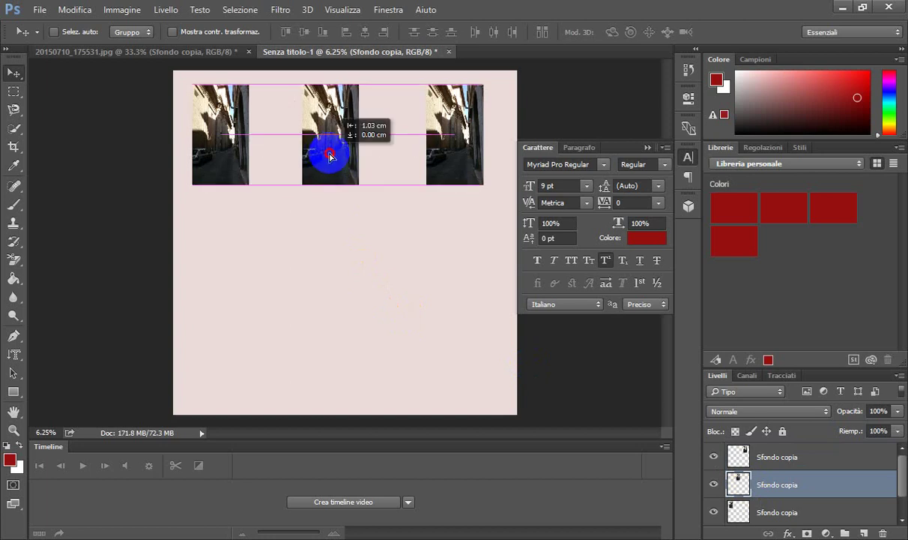
{"action": "left_click_drag", "start_coordinate": [338, 156], "coordinate": [337, 154]}
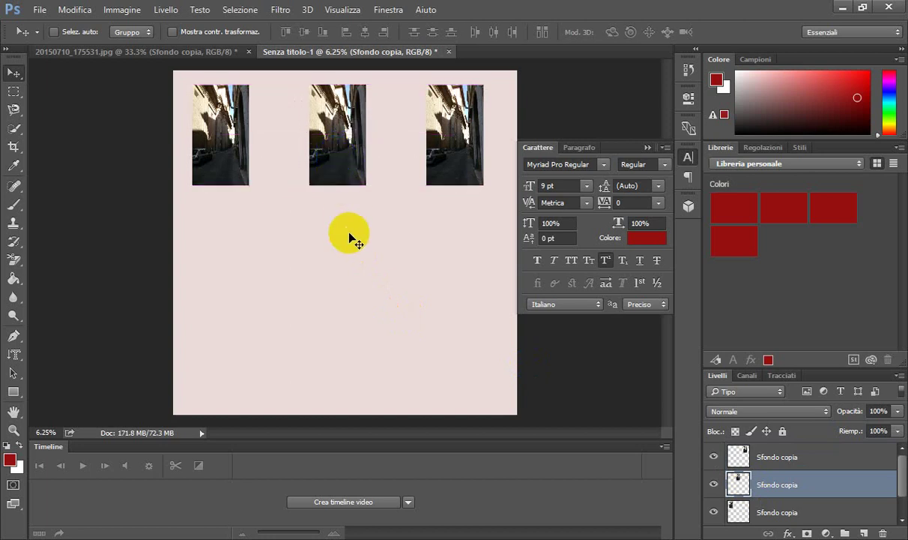
Browse the File > Importa menu without choosing, then return to the 20150710_175531.jpg photo.
{"action": "left_click", "coordinate": [36, 12]}
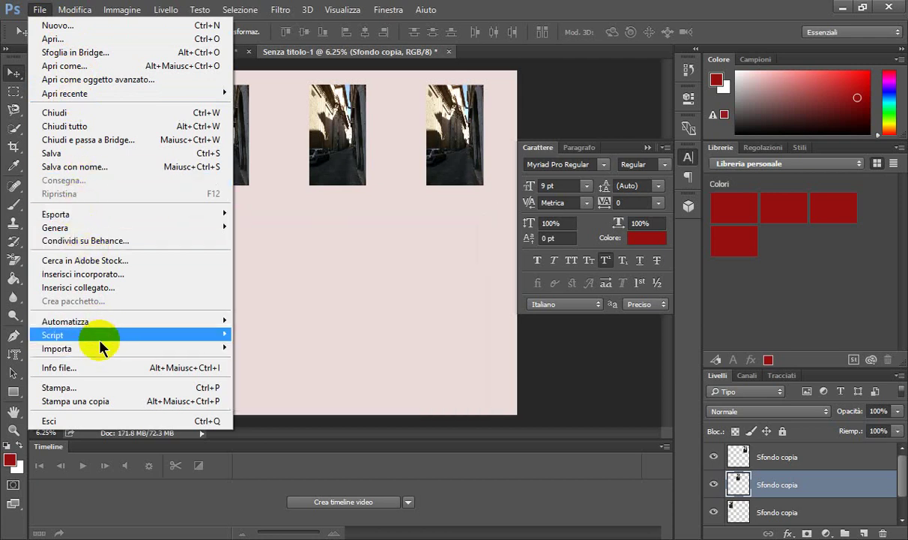
{"action": "mouse_move", "coordinate": [57, 348]}
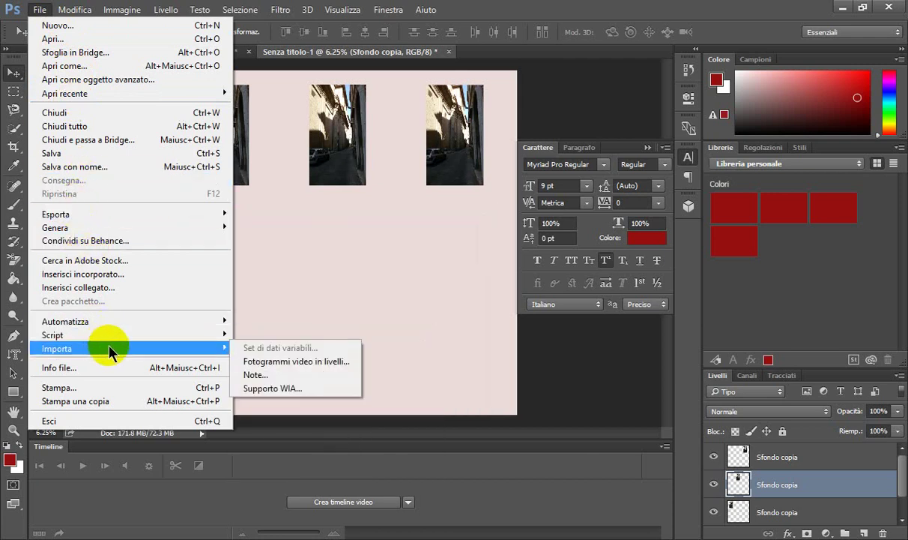
{"action": "left_click", "coordinate": [411, 304]}
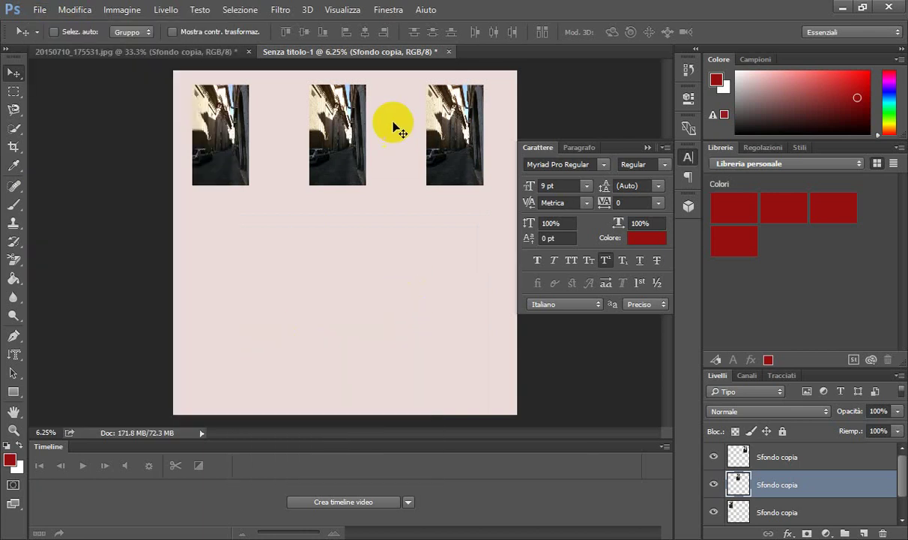
{"action": "left_click", "coordinate": [208, 52]}
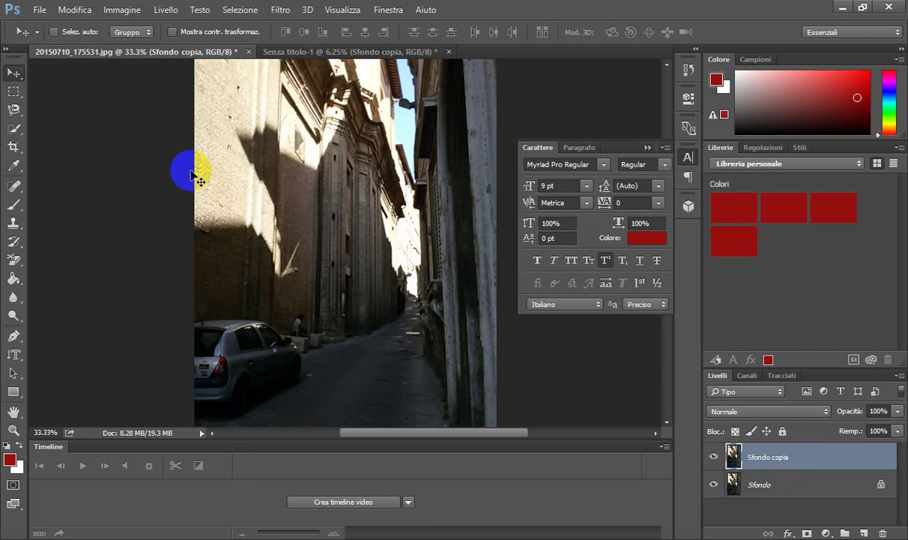
Trace the parked car with the Magnetic Lasso and drag it onto the pink canvas as Livello 1.
{"action": "left_click", "coordinate": [15, 111]}
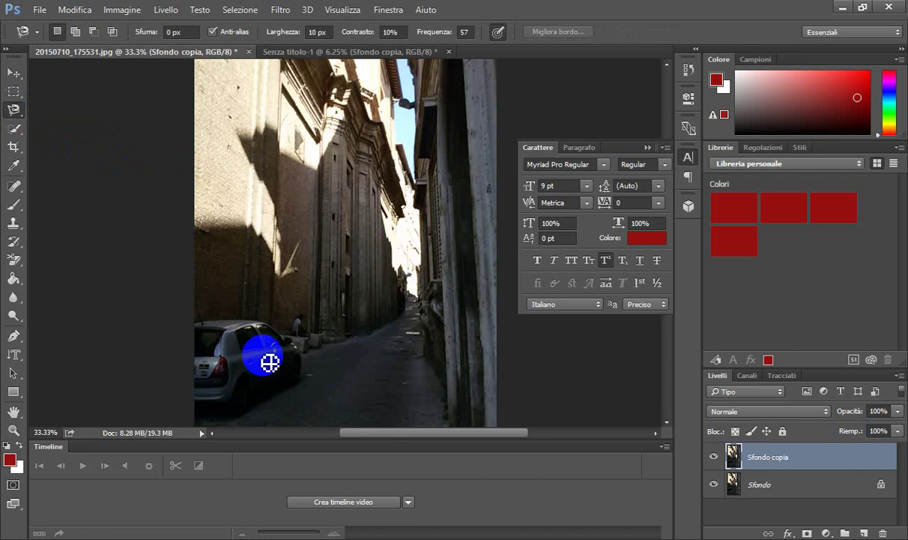
{"action": "left_click", "coordinate": [209, 326]}
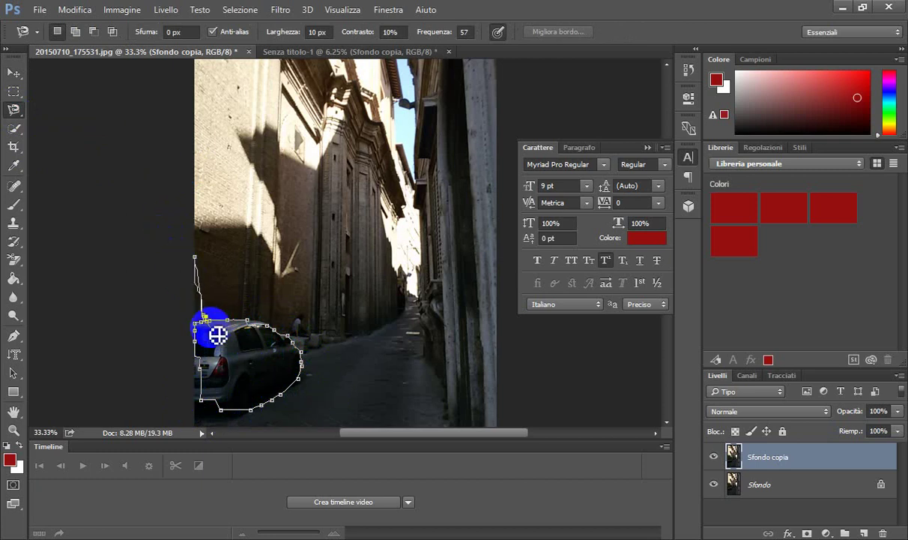
{"action": "left_click", "coordinate": [204, 321]}
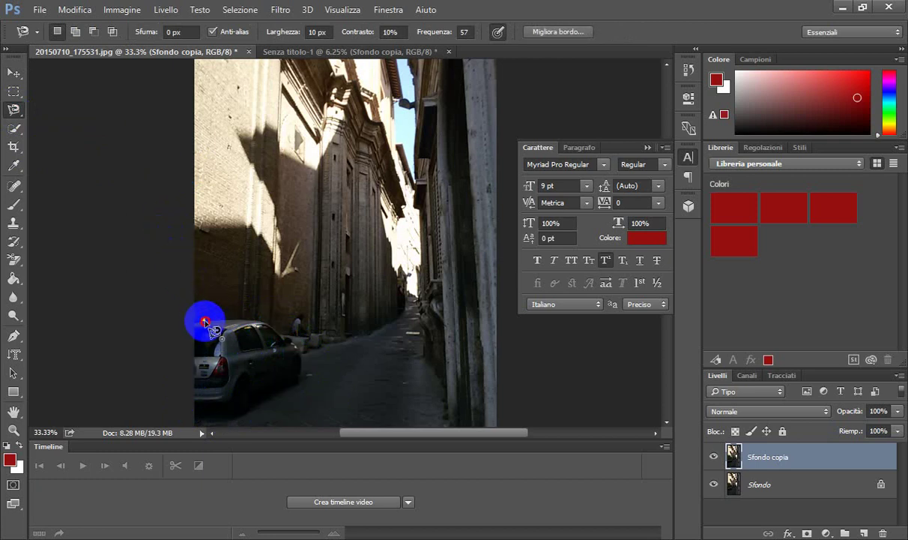
{"action": "left_click", "coordinate": [204, 320]}
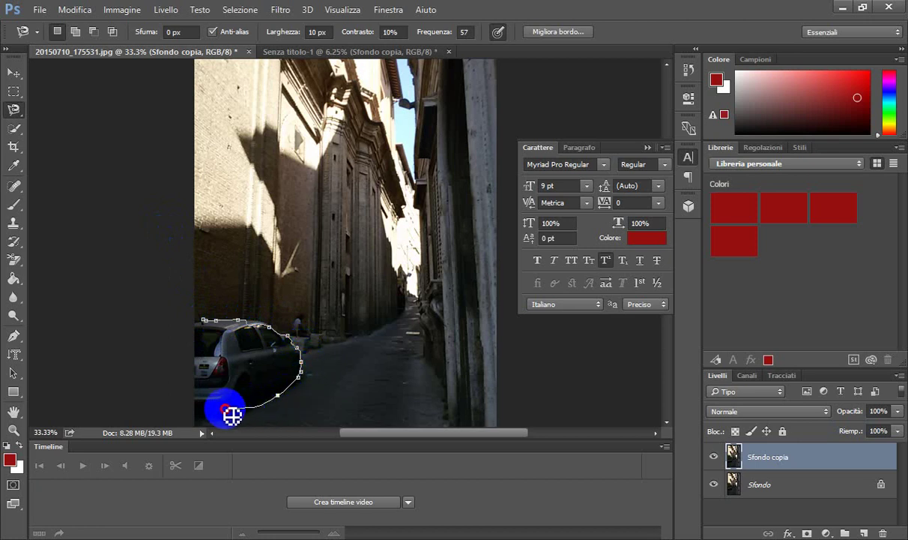
{"action": "left_click", "coordinate": [200, 321]}
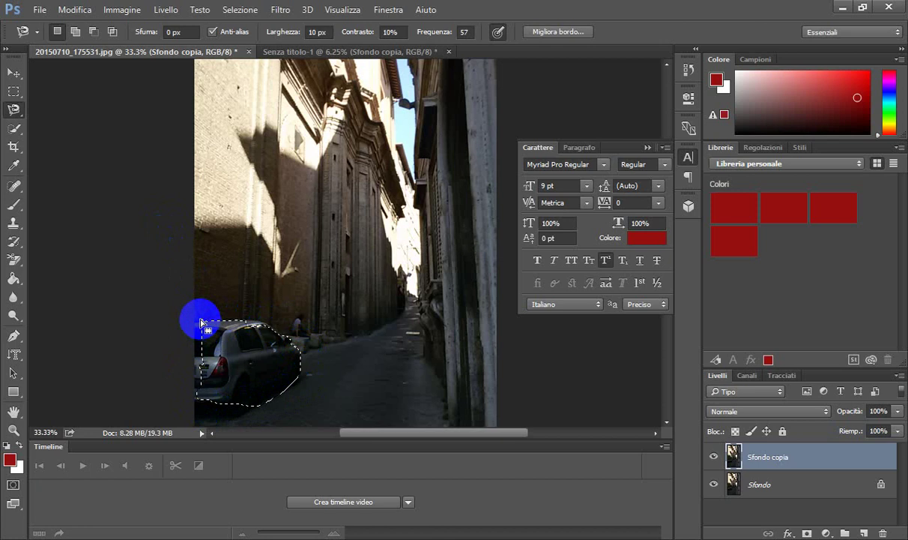
{"action": "left_click", "coordinate": [14, 72]}
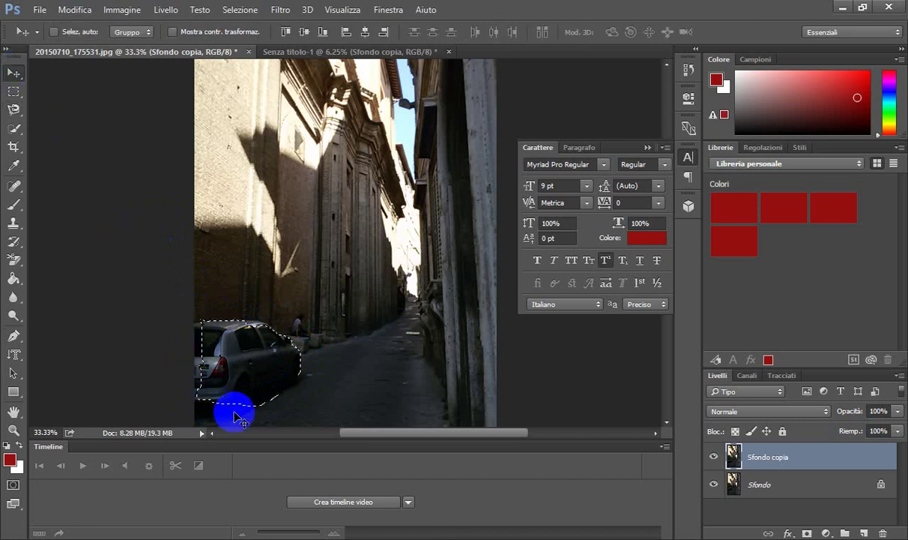
{"action": "mouse_move", "coordinate": [235, 417]}
{"action": "left_mouse_down"}
{"action": "mouse_move", "coordinate": [287, 4]}
{"action": "mouse_move", "coordinate": [318, 44]}
{"action": "mouse_move", "coordinate": [332, 278]}
{"action": "mouse_move", "coordinate": [285, 272]}
{"action": "mouse_move", "coordinate": [260, 255]}
{"action": "mouse_move", "coordinate": [326, 283]}
{"action": "left_mouse_up"}
Select Livello 1, shift the car copy left, then return to the street photo document.
{"action": "right_click", "coordinate": [326, 283]}
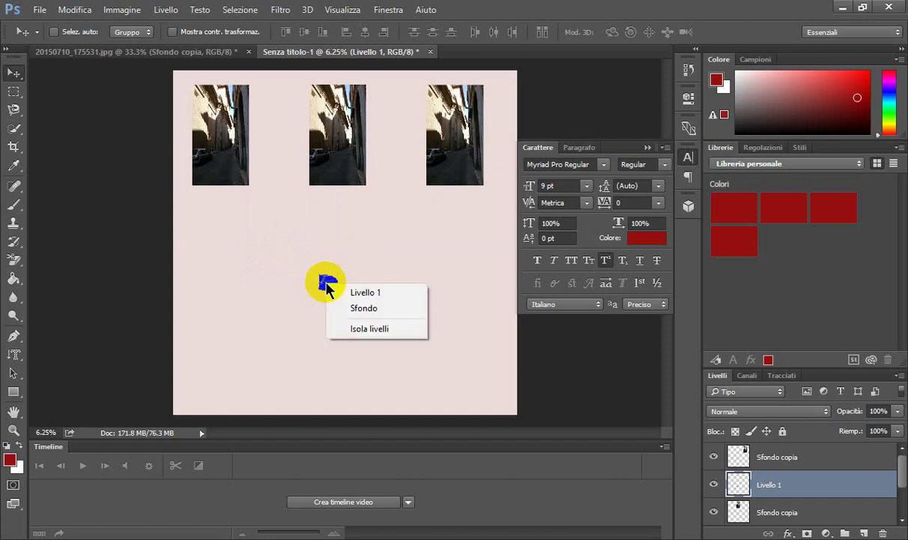
{"action": "left_click", "coordinate": [335, 292]}
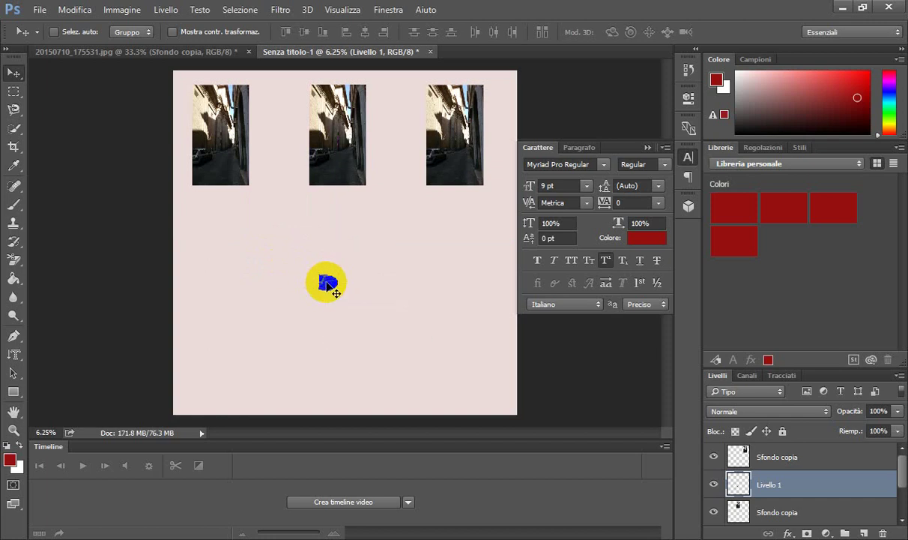
{"action": "left_click_drag", "start_coordinate": [328, 281], "coordinate": [308, 278]}
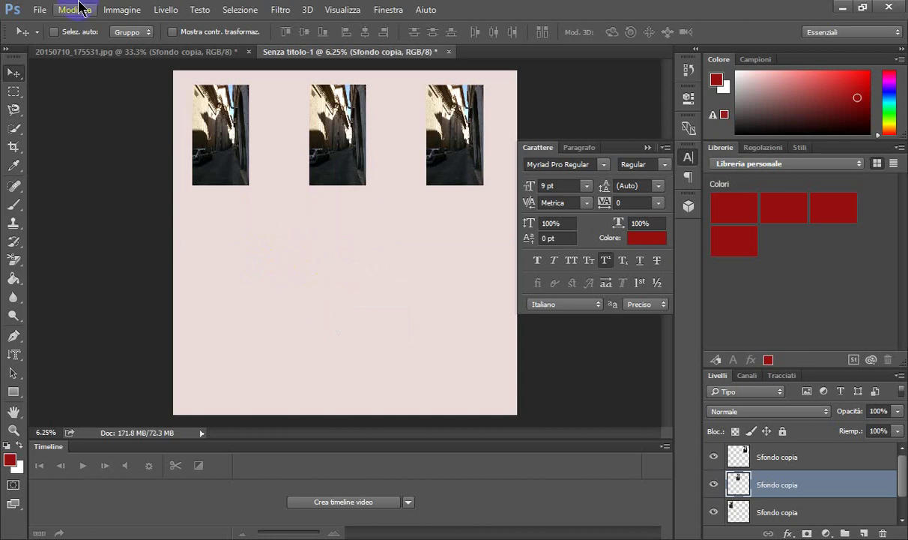
{"action": "left_click", "coordinate": [175, 54]}
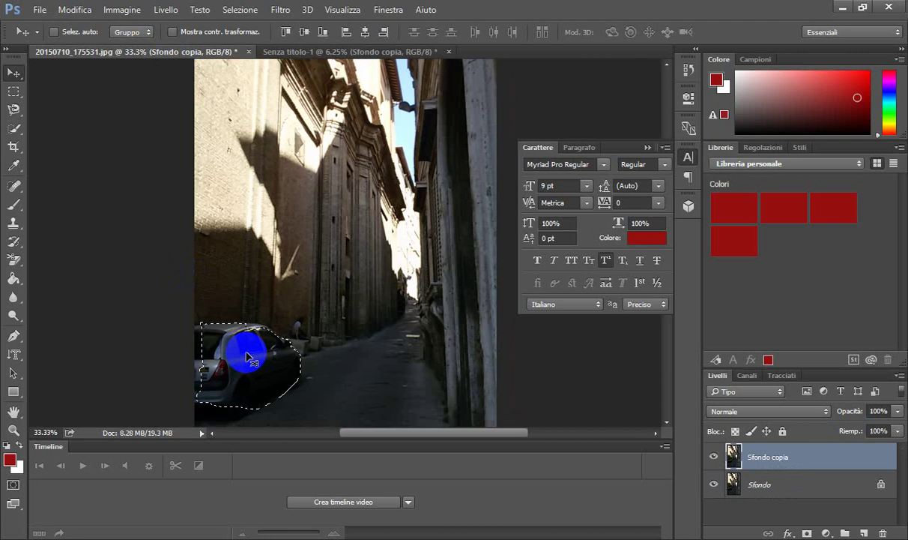
Move the car selection and set the copy layer's blend mode to Differenza.
{"action": "left_click_drag", "start_coordinate": [250, 358], "coordinate": [244, 371]}
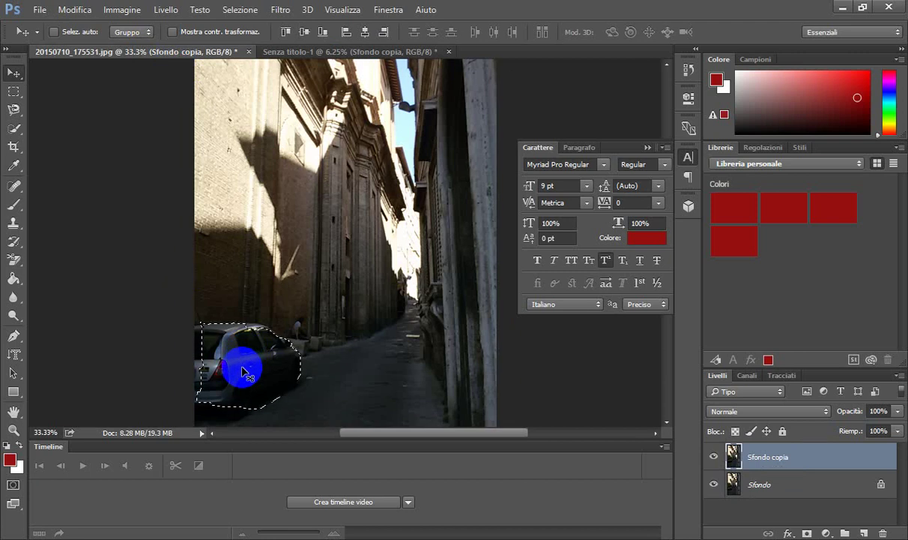
{"action": "mouse_move", "coordinate": [242, 368]}
{"action": "left_mouse_down"}
{"action": "mouse_move", "coordinate": [303, 299]}
{"action": "mouse_move", "coordinate": [338, 292]}
{"action": "mouse_move", "coordinate": [365, 365]}
{"action": "mouse_move", "coordinate": [354, 386]}
{"action": "mouse_move", "coordinate": [356, 367]}
{"action": "mouse_move", "coordinate": [276, 361]}
{"action": "mouse_move", "coordinate": [243, 375]}
{"action": "mouse_move", "coordinate": [325, 376]}
{"action": "mouse_move", "coordinate": [357, 264]}
{"action": "mouse_move", "coordinate": [239, 227]}
{"action": "mouse_move", "coordinate": [255, 216]}
{"action": "mouse_move", "coordinate": [256, 225]}
{"action": "left_mouse_up"}
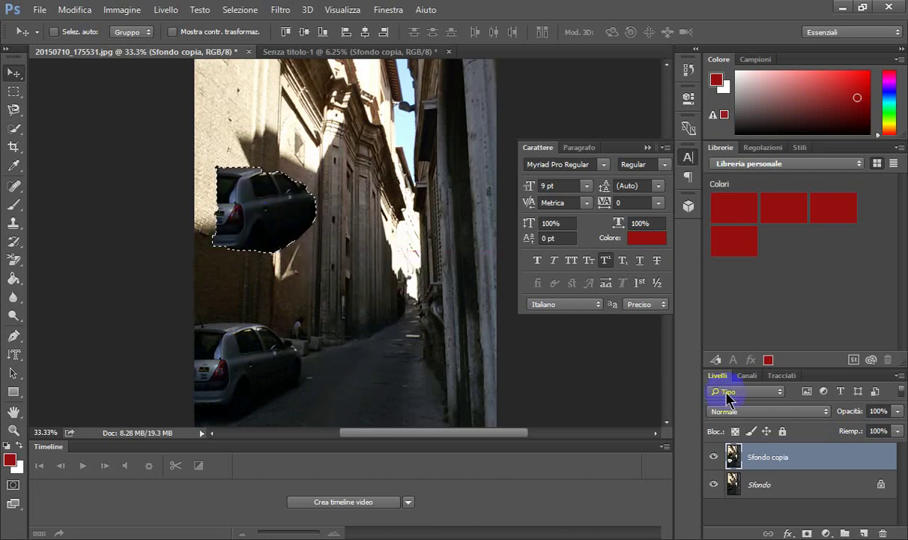
{"action": "left_click_drag", "start_coordinate": [742, 411], "coordinate": [736, 342]}
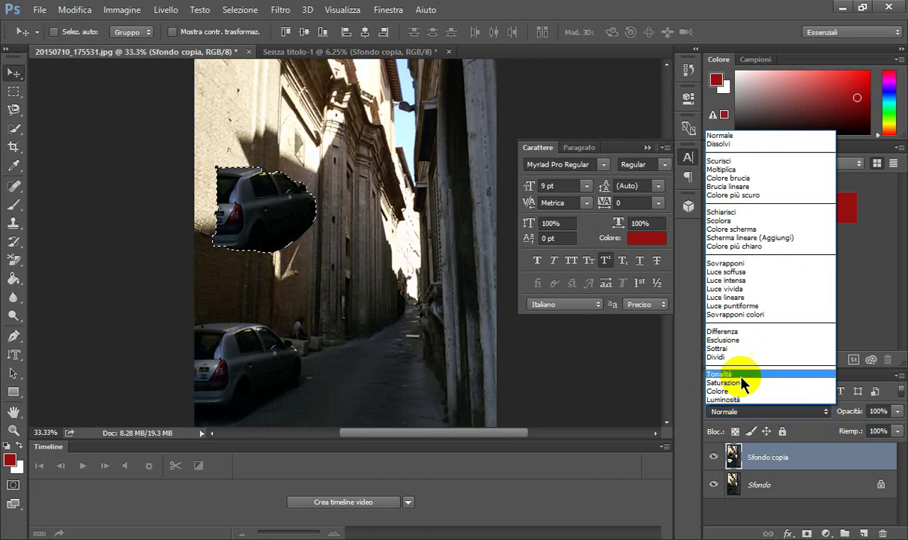
{"action": "left_click", "coordinate": [736, 333]}
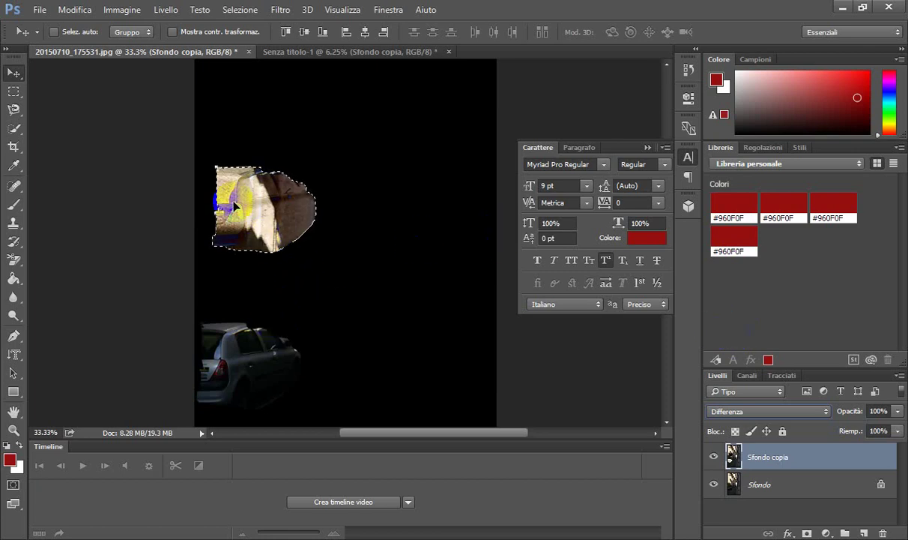
Reposition the fragment back over the parked car, then return to Senza titolo-1.
{"action": "mouse_move", "coordinate": [252, 206]}
{"action": "left_mouse_down"}
{"action": "mouse_move", "coordinate": [345, 275]}
{"action": "mouse_move", "coordinate": [355, 358]}
{"action": "left_mouse_up"}
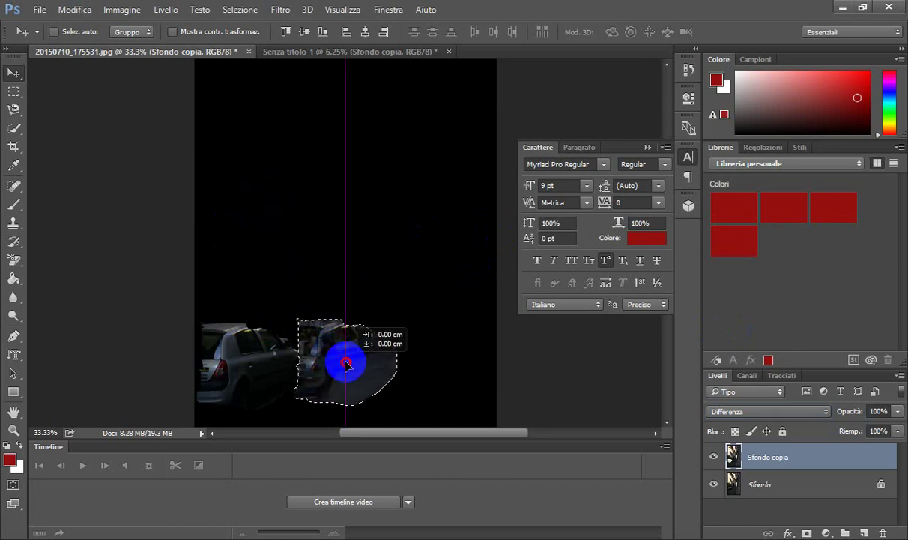
{"action": "mouse_move", "coordinate": [355, 358]}
{"action": "left_mouse_down"}
{"action": "mouse_move", "coordinate": [251, 368]}
{"action": "mouse_move", "coordinate": [318, 341]}
{"action": "mouse_move", "coordinate": [353, 296]}
{"action": "mouse_move", "coordinate": [381, 307]}
{"action": "mouse_move", "coordinate": [361, 300]}
{"action": "mouse_move", "coordinate": [365, 365]}
{"action": "mouse_move", "coordinate": [408, 374]}
{"action": "mouse_move", "coordinate": [424, 349]}
{"action": "mouse_move", "coordinate": [424, 299]}
{"action": "mouse_move", "coordinate": [249, 377]}
{"action": "left_mouse_up"}
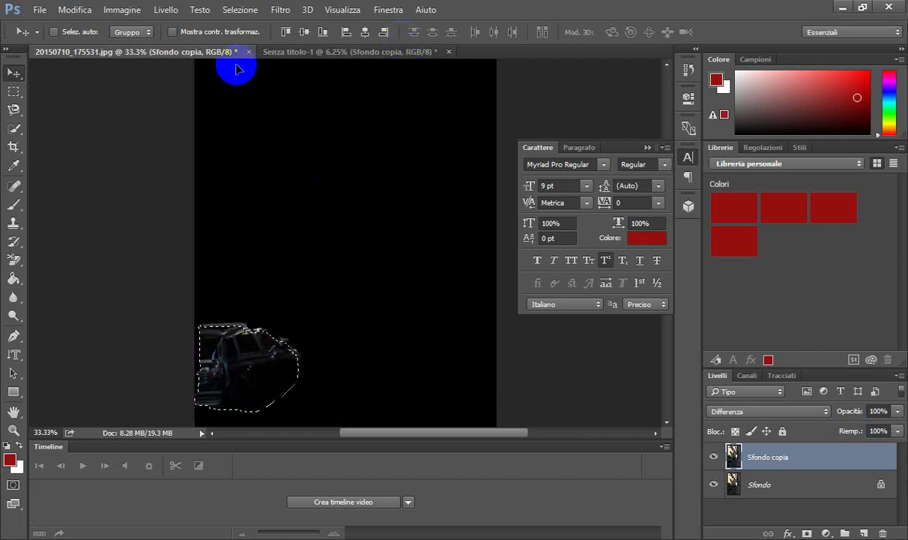
{"action": "left_click", "coordinate": [215, 54]}
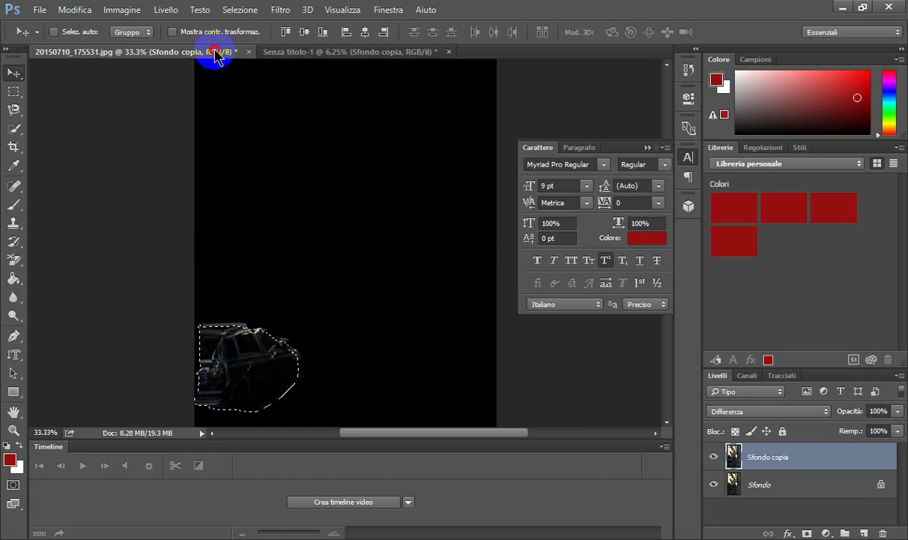
{"action": "left_click", "coordinate": [353, 54]}
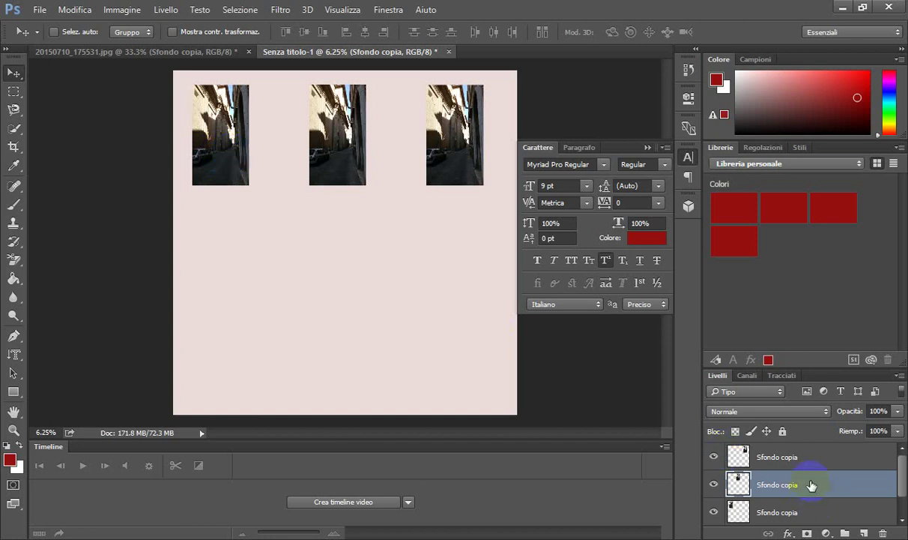
Duplicate Sfondo copia and drop Sfondo copia 2 between Sfondo copia and Sfondo.
{"action": "left_click_drag", "start_coordinate": [864, 487], "coordinate": [866, 534]}
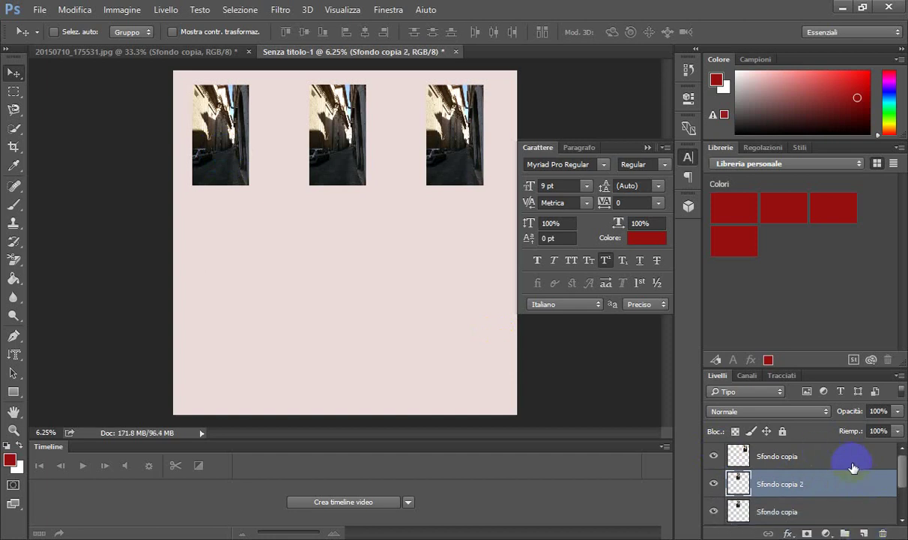
{"action": "scroll", "coordinate": [852, 467], "scroll_direction": "down", "scroll_amount": 2}
{"action": "scroll", "coordinate": [855, 467], "scroll_direction": "up", "scroll_amount": 1}
{"action": "left_click_drag", "start_coordinate": [808, 483], "coordinate": [815, 532]}
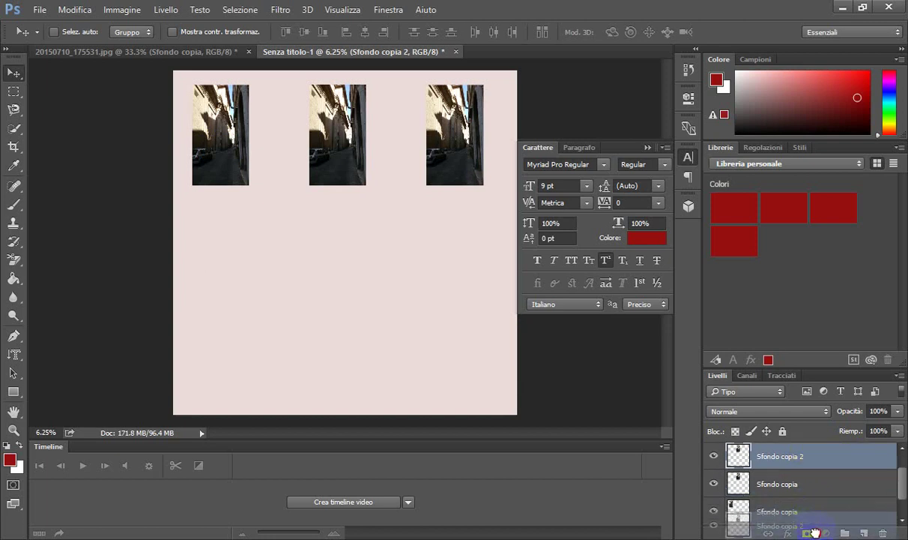
{"action": "left_click_drag", "start_coordinate": [815, 532], "coordinate": [811, 494]}
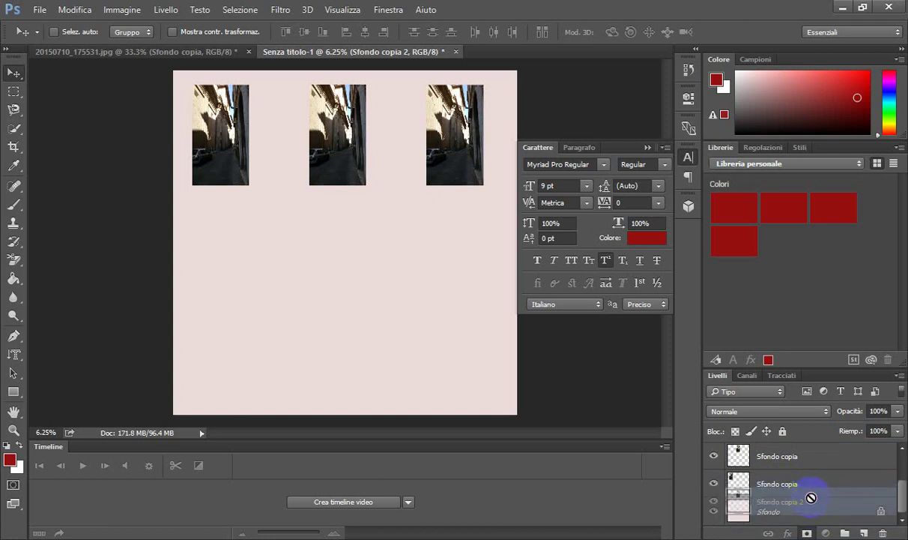
{"action": "left_click_drag", "start_coordinate": [811, 494], "coordinate": [813, 500]}
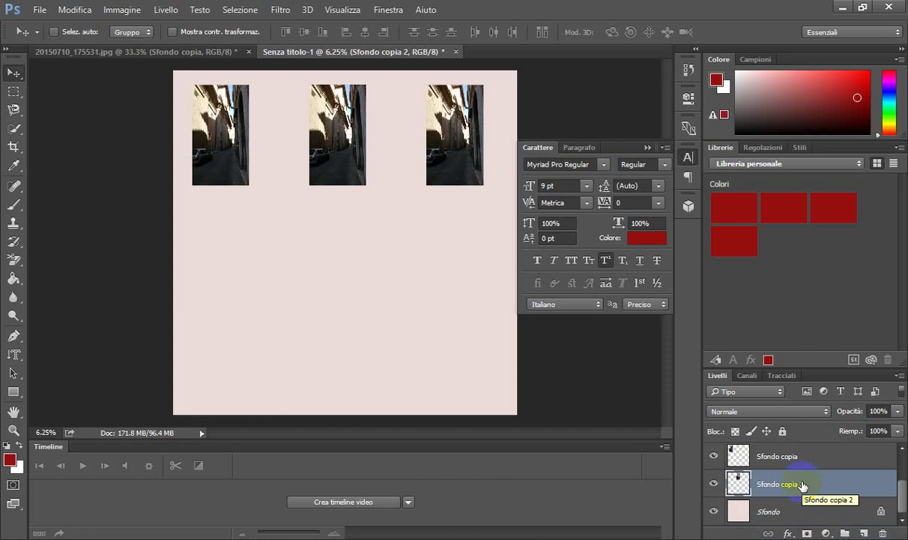
Try Tonalità and Colore schermo blending on Sfondo copia 2, settling on Moltiplica.
{"action": "left_click", "coordinate": [747, 414]}
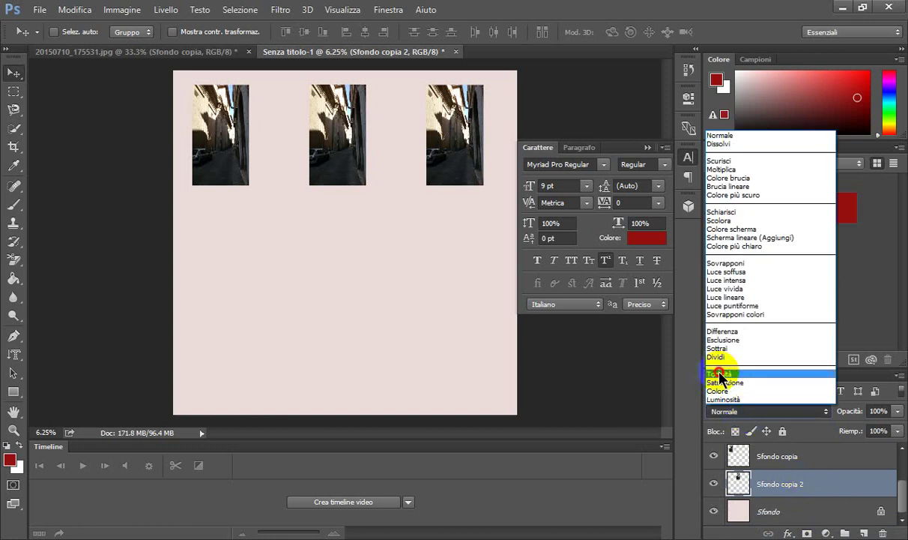
{"action": "left_click", "coordinate": [719, 374]}
{"action": "left_click", "coordinate": [726, 412]}
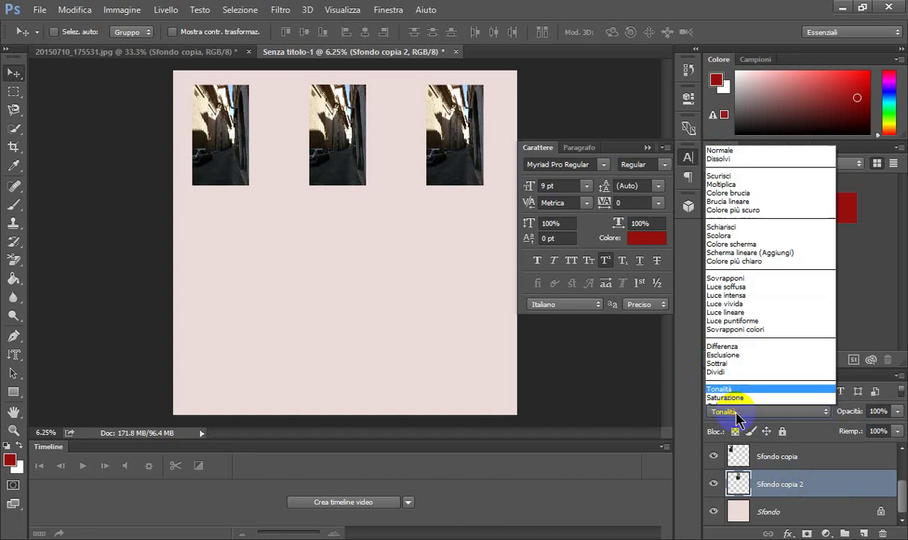
{"action": "left_click", "coordinate": [728, 229]}
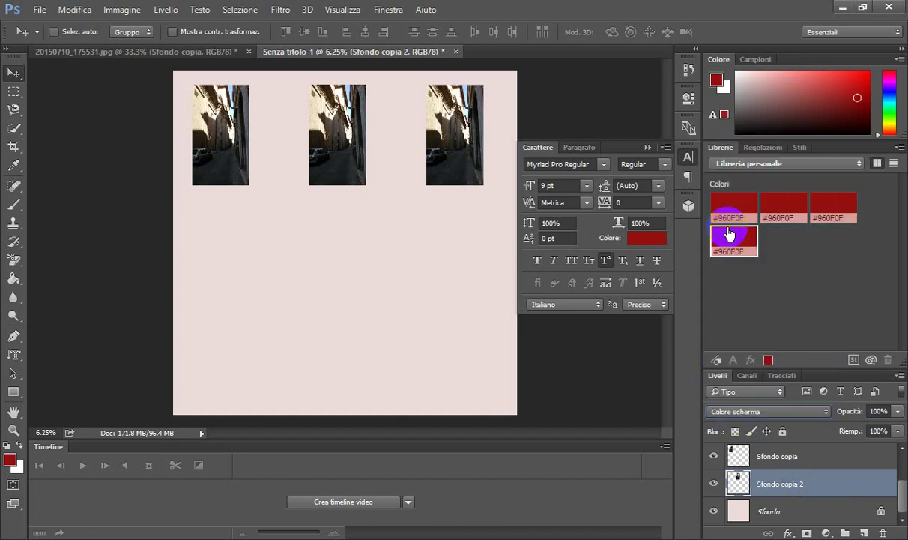
{"action": "left_click", "coordinate": [738, 411]}
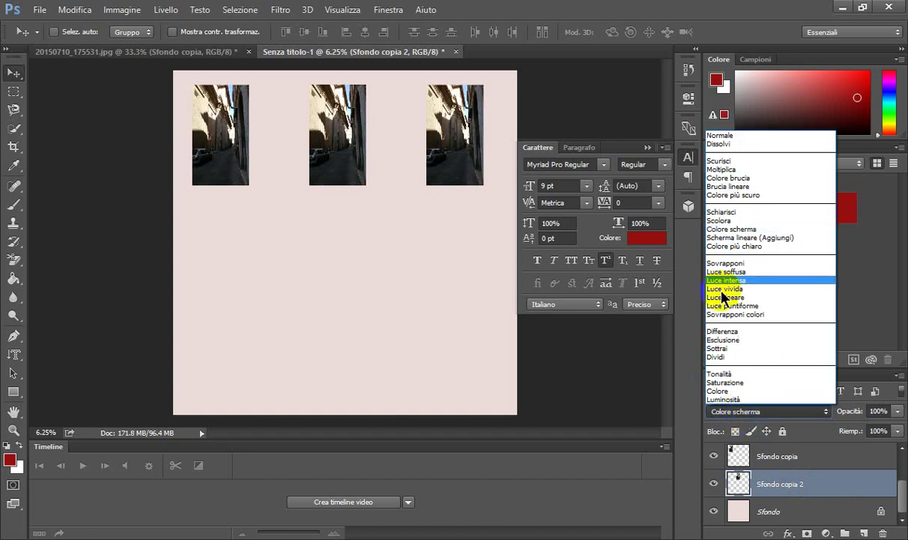
{"action": "left_click", "coordinate": [727, 171]}
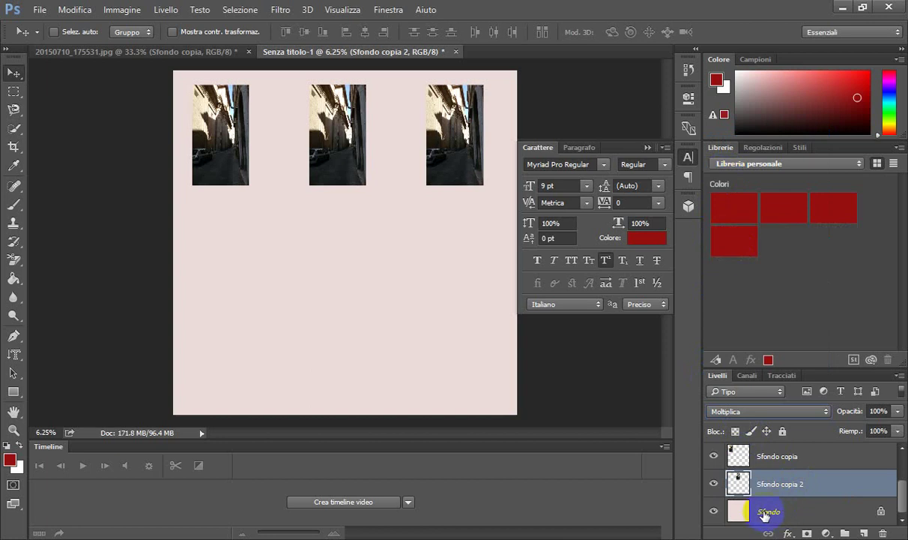
Toggle the pink Sfondo background's visibility off and on twice to check the layers.
{"action": "left_click", "coordinate": [723, 510]}
{"action": "left_click", "coordinate": [716, 511]}
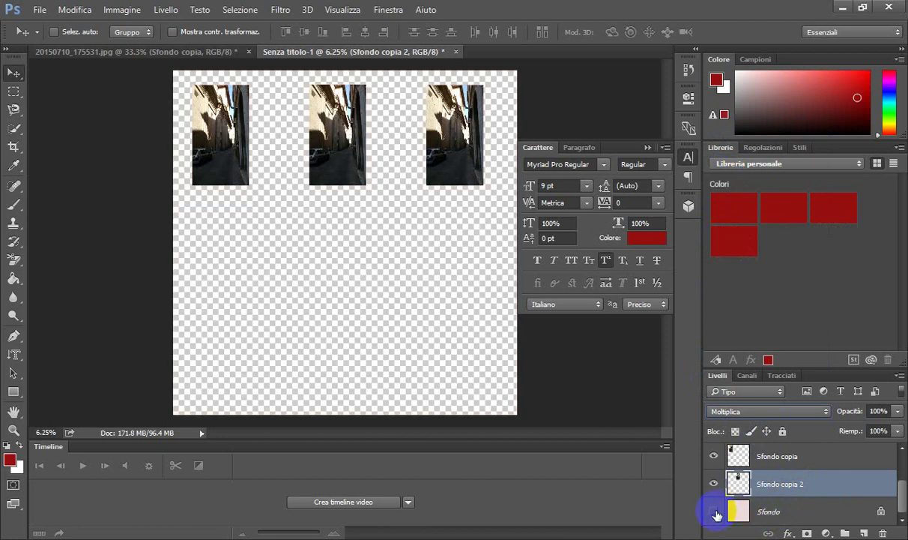
{"action": "left_click", "coordinate": [716, 513]}
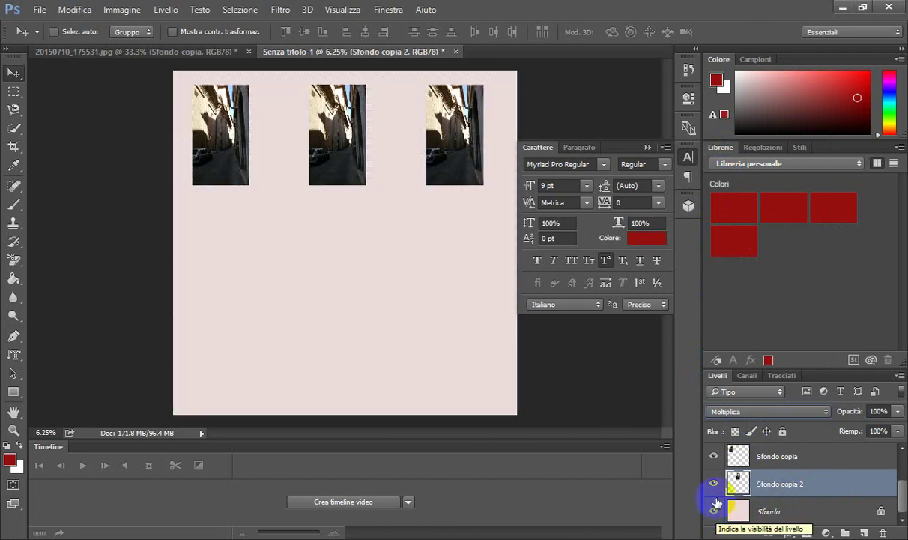
{"action": "left_click", "coordinate": [714, 510]}
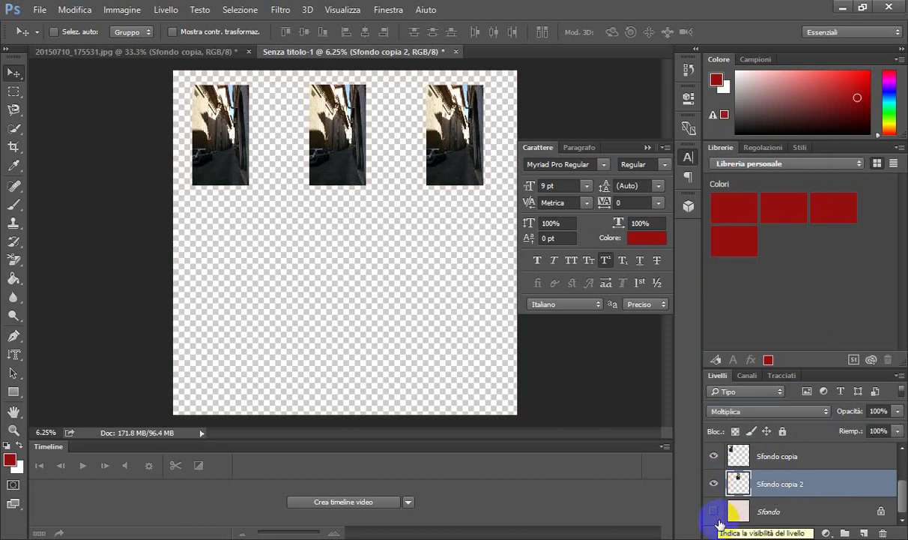
{"action": "left_click", "coordinate": [715, 511]}
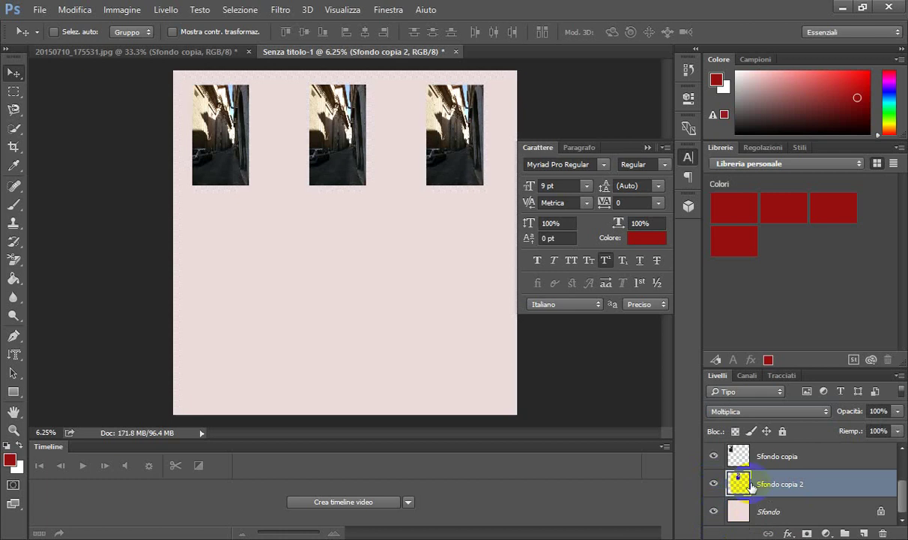
Drag Sfondo copia 2 to the top of the layer stack, above Sfondo copia.
{"action": "left_click_drag", "start_coordinate": [752, 486], "coordinate": [765, 510]}
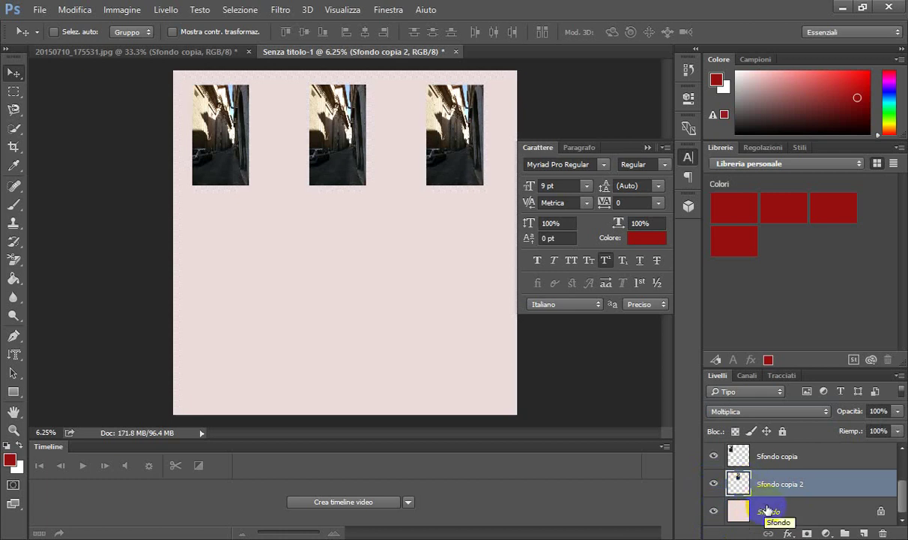
{"action": "left_click_drag", "start_coordinate": [766, 509], "coordinate": [774, 513]}
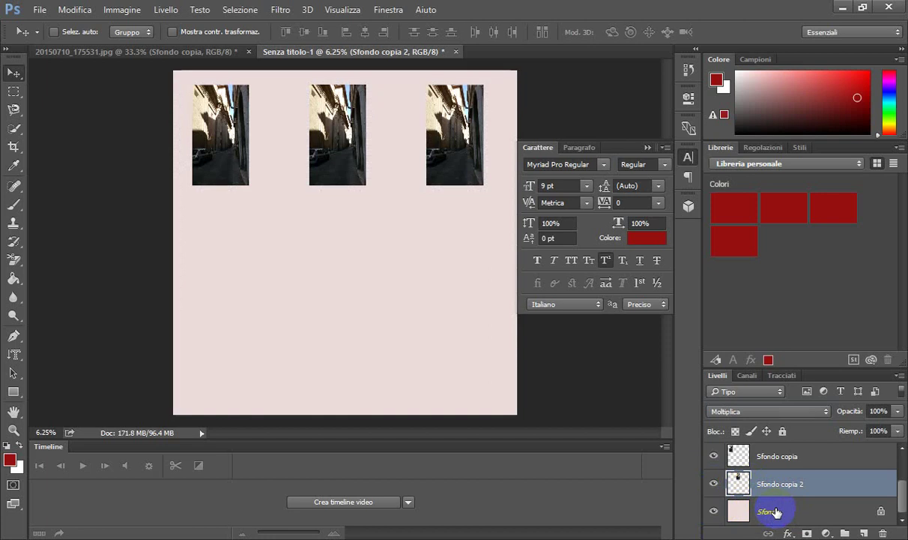
{"action": "left_click", "coordinate": [769, 480]}
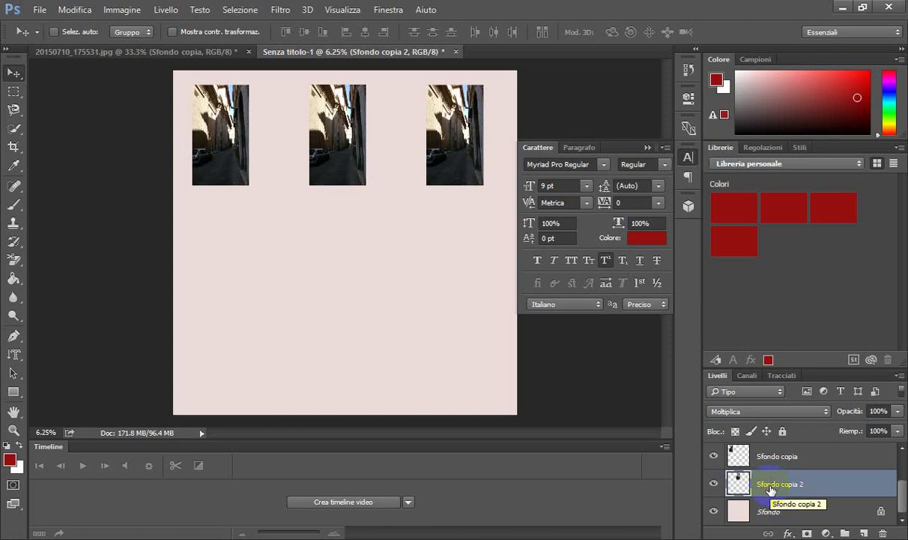
{"action": "left_click", "coordinate": [763, 484]}
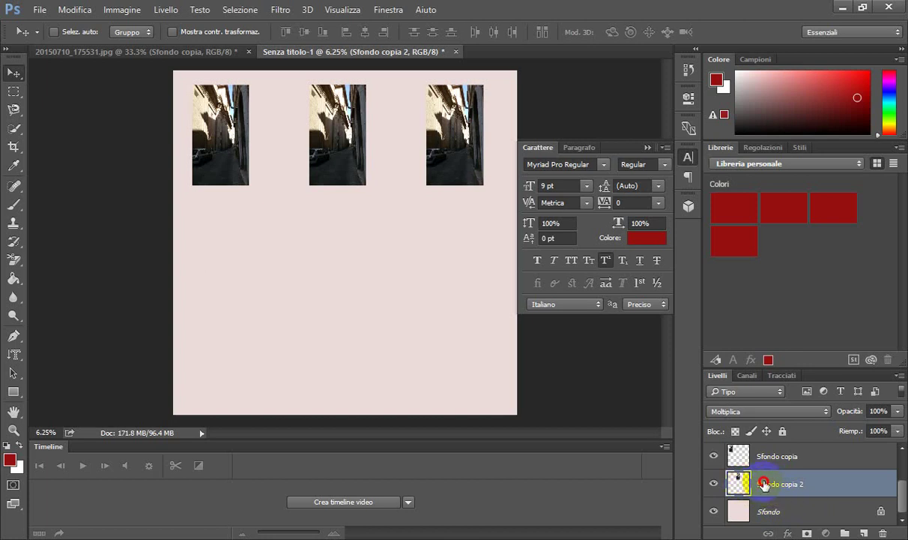
{"action": "left_click_drag", "start_coordinate": [763, 483], "coordinate": [767, 449]}
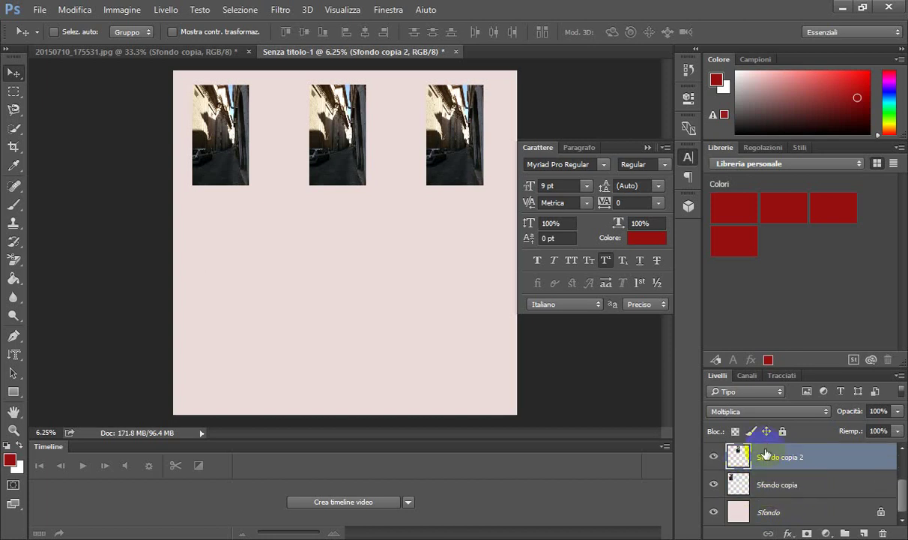
{"action": "left_click_drag", "start_coordinate": [771, 488], "coordinate": [769, 460]}
Open the Fuoco prospettico (Vanishing Point) filter and pan the preview.
{"action": "left_click", "coordinate": [290, 13]}
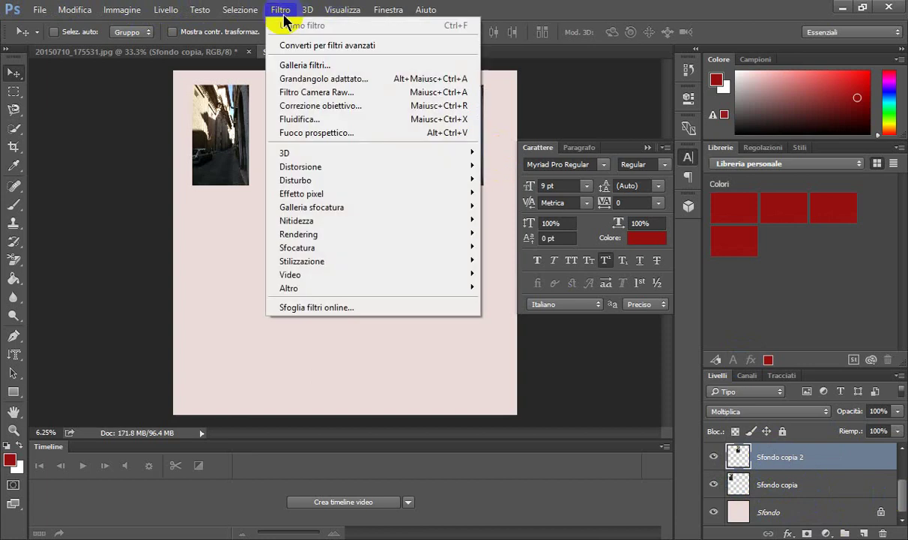
{"action": "left_click", "coordinate": [321, 135]}
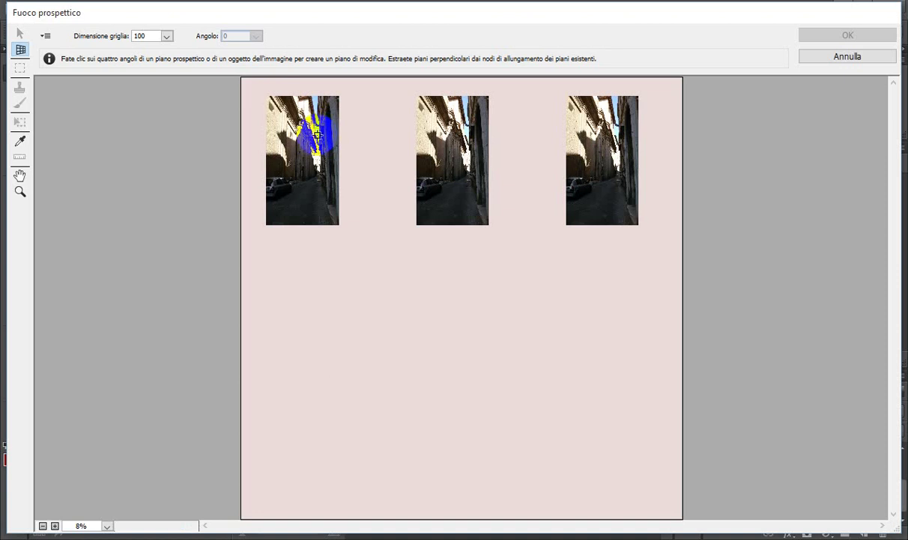
{"action": "left_click", "coordinate": [19, 176]}
{"action": "mouse_move", "coordinate": [268, 159]}
{"action": "left_mouse_down"}
{"action": "mouse_move", "coordinate": [290, 185]}
{"action": "mouse_move", "coordinate": [287, 223]}
{"action": "left_mouse_up"}
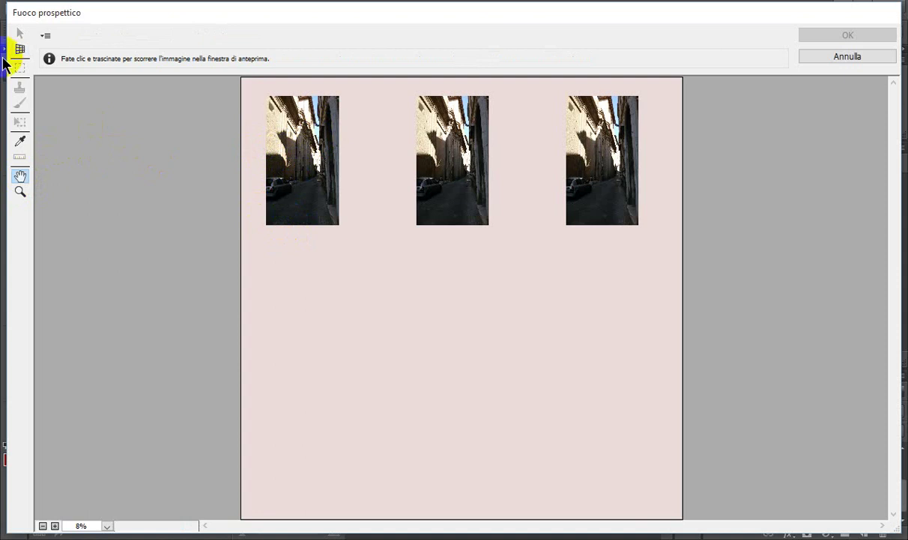
Draw a perspective plane spanning all three photos and apply the filter.
{"action": "left_click", "coordinate": [21, 49]}
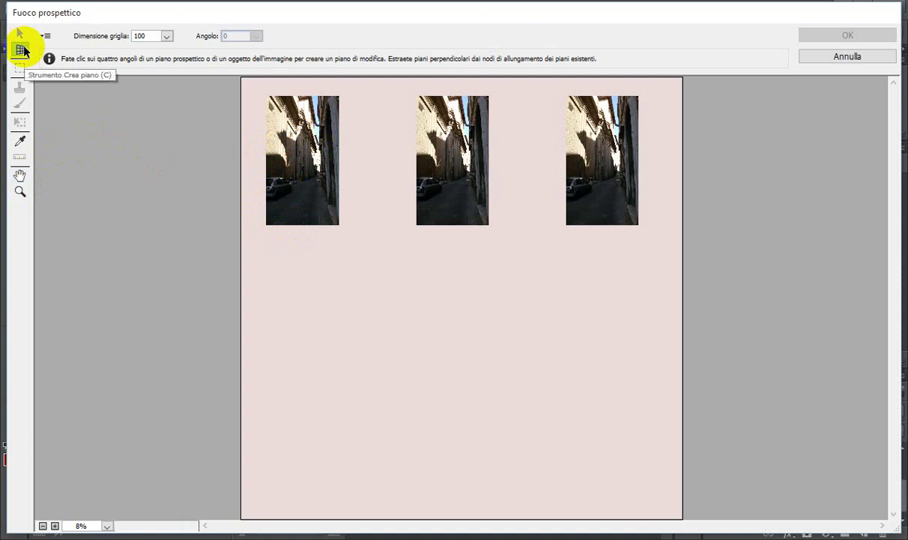
{"action": "left_click_drag", "start_coordinate": [279, 142], "coordinate": [320, 172]}
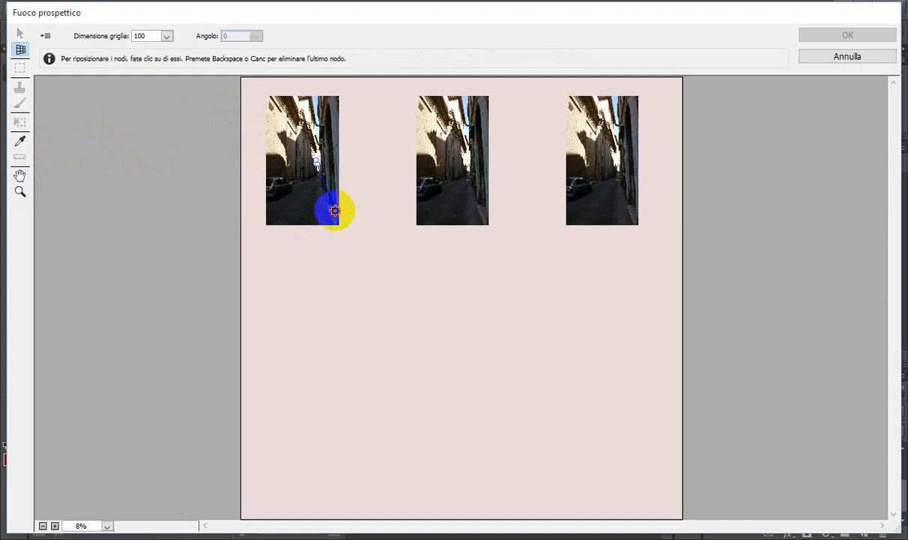
{"action": "left_click", "coordinate": [470, 181]}
{"action": "left_click", "coordinate": [468, 132]}
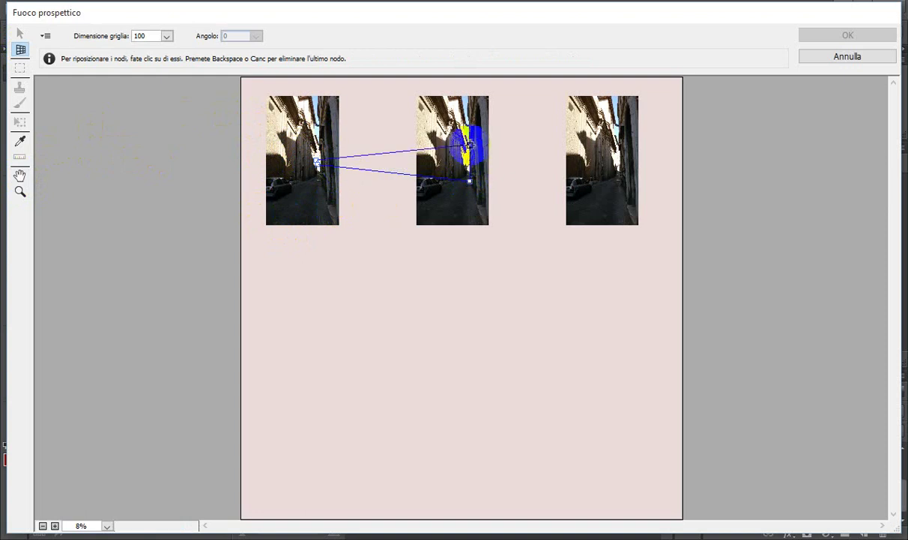
{"action": "left_click_drag", "start_coordinate": [459, 170], "coordinate": [311, 128]}
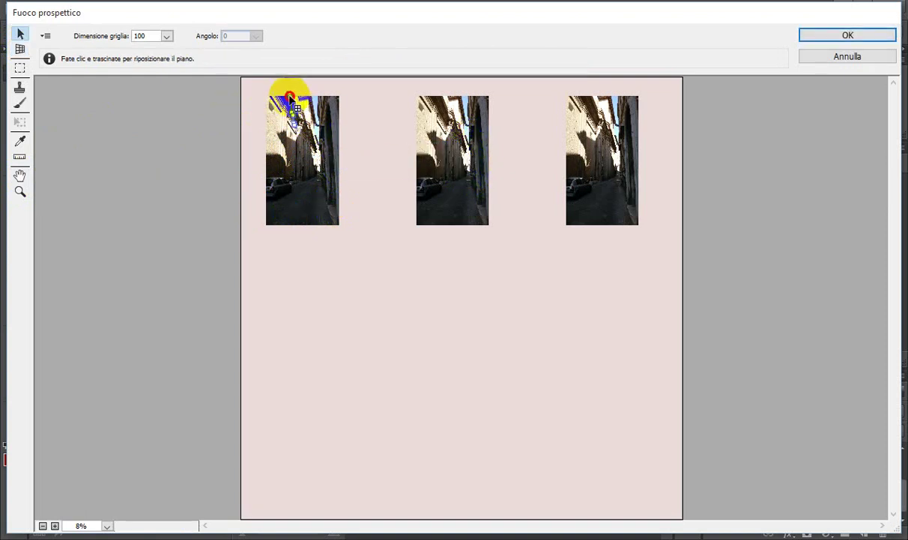
{"action": "key", "text": "ctrl+z"}
{"action": "left_click_drag", "start_coordinate": [465, 160], "coordinate": [611, 171]}
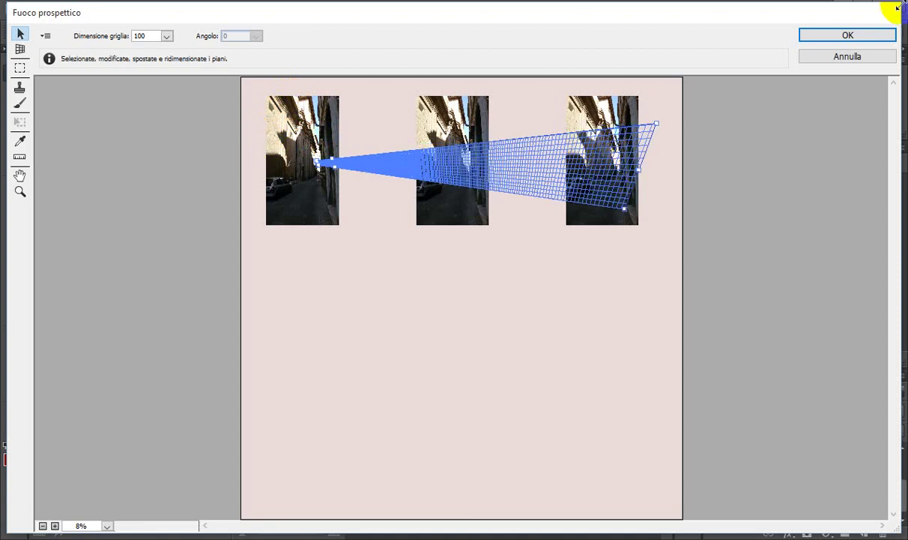
{"action": "left_click", "coordinate": [824, 35]}
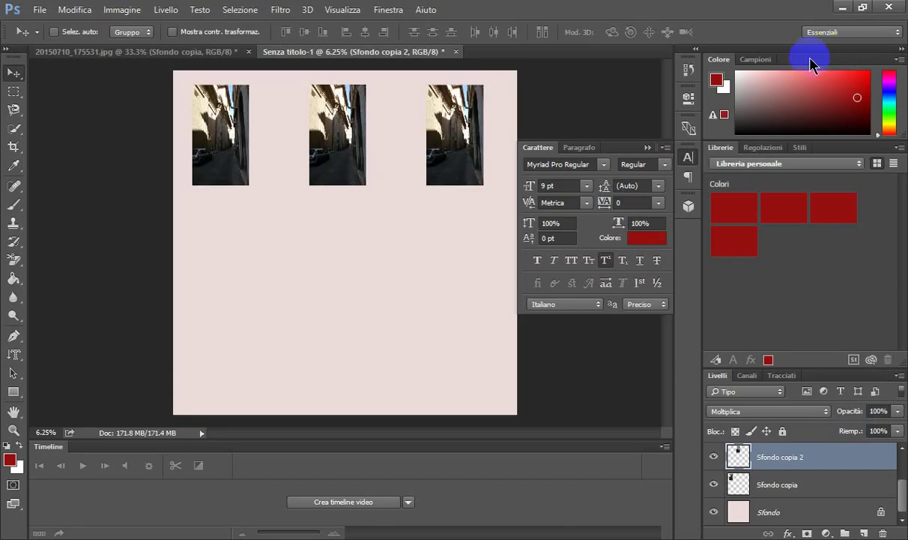
Duplicate layer Sfondo copia 2 and place the copy below the middle photo.
{"action": "left_click", "coordinate": [229, 133]}
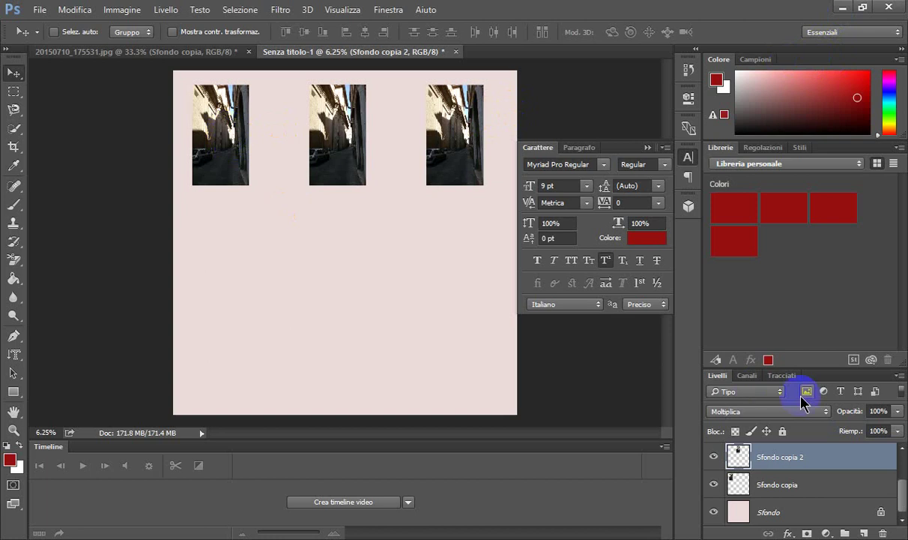
{"action": "left_click_drag", "start_coordinate": [813, 460], "coordinate": [864, 533]}
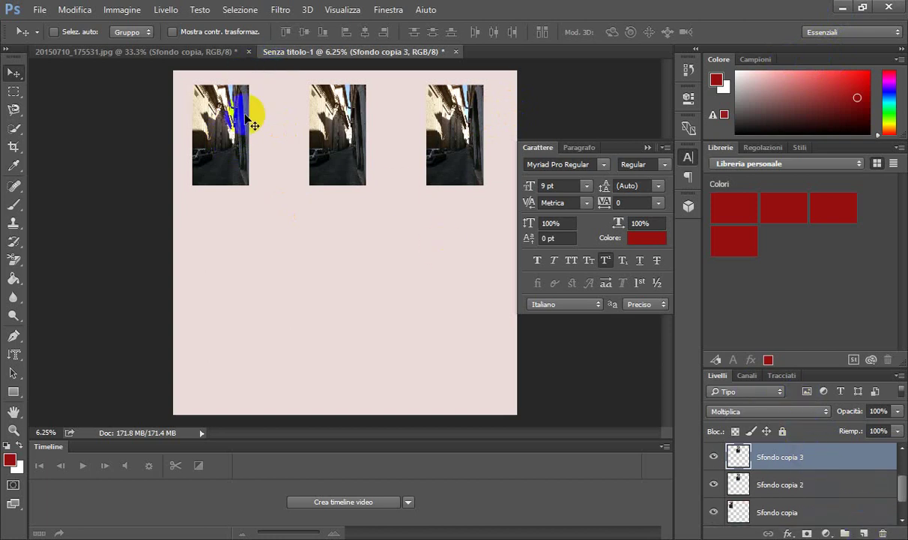
{"action": "left_click_drag", "start_coordinate": [219, 127], "coordinate": [250, 230]}
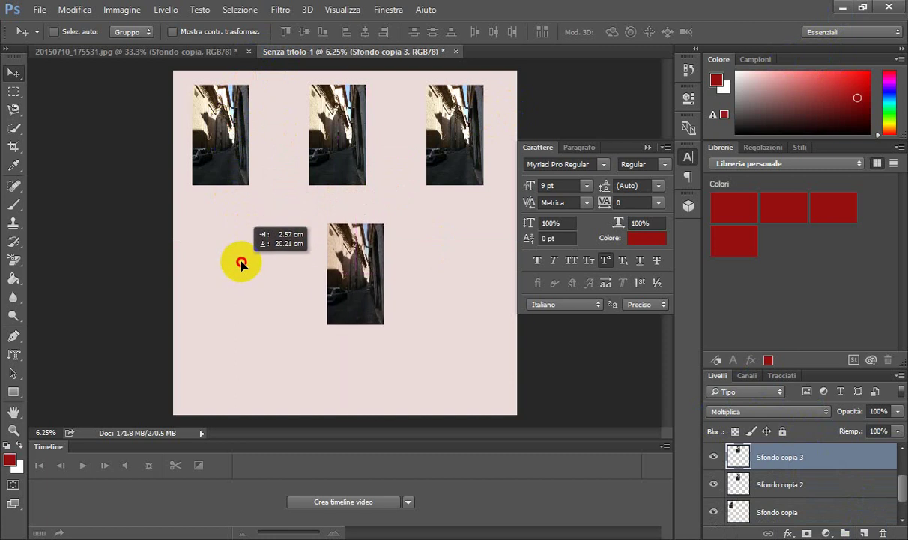
{"action": "left_click_drag", "start_coordinate": [250, 231], "coordinate": [228, 274]}
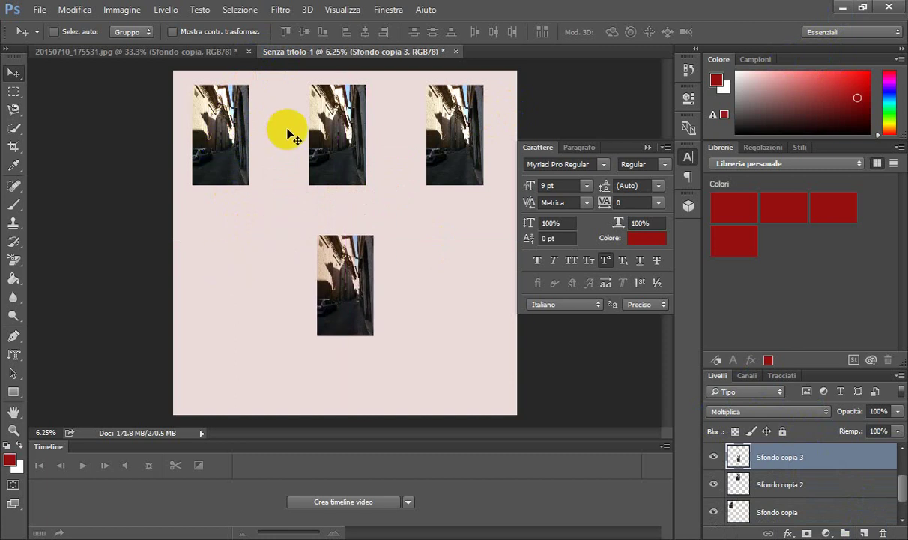
{"action": "left_click_drag", "start_coordinate": [318, 129], "coordinate": [317, 147]}
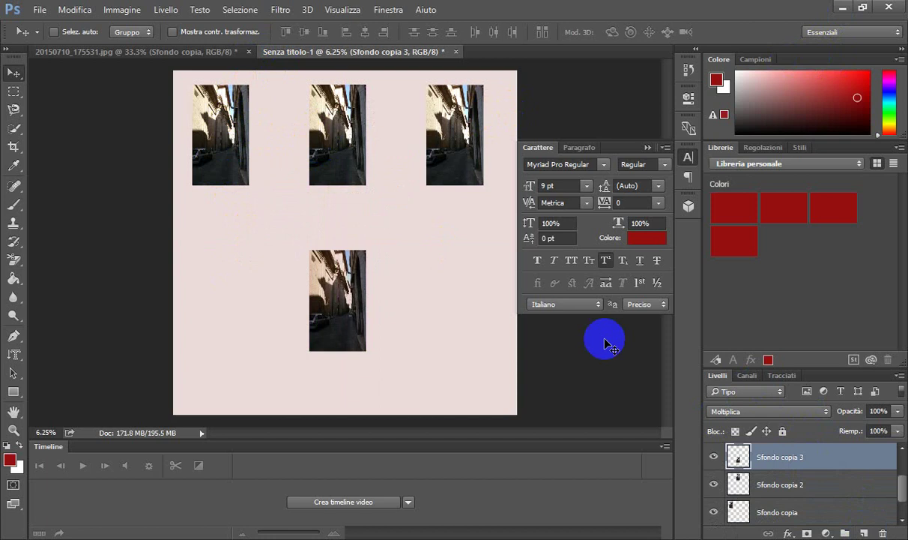
Drag another copy into the bottom row under the right-hand photo.
{"action": "left_click", "coordinate": [774, 486]}
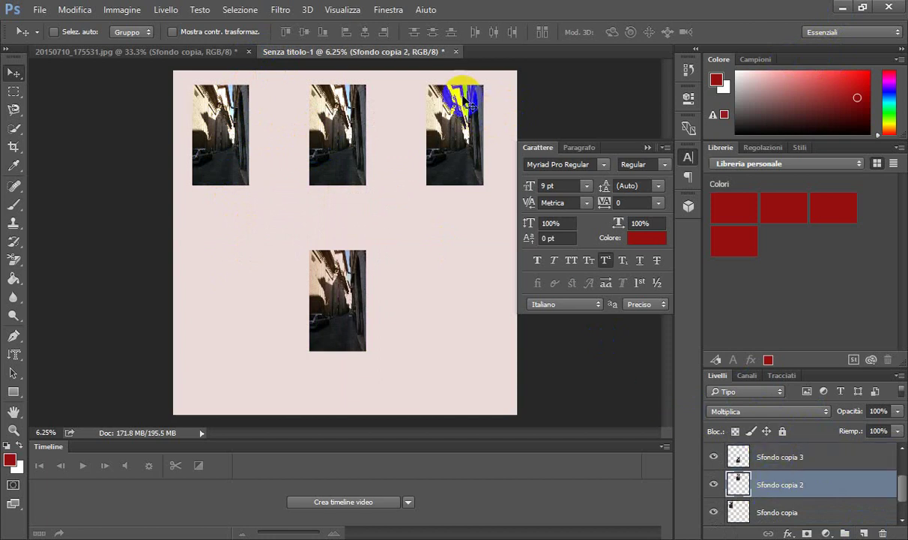
{"action": "mouse_move", "coordinate": [461, 121]}
{"action": "left_mouse_down"}
{"action": "mouse_move", "coordinate": [458, 141]}
{"action": "mouse_move", "coordinate": [547, 260]}
{"action": "left_mouse_up"}
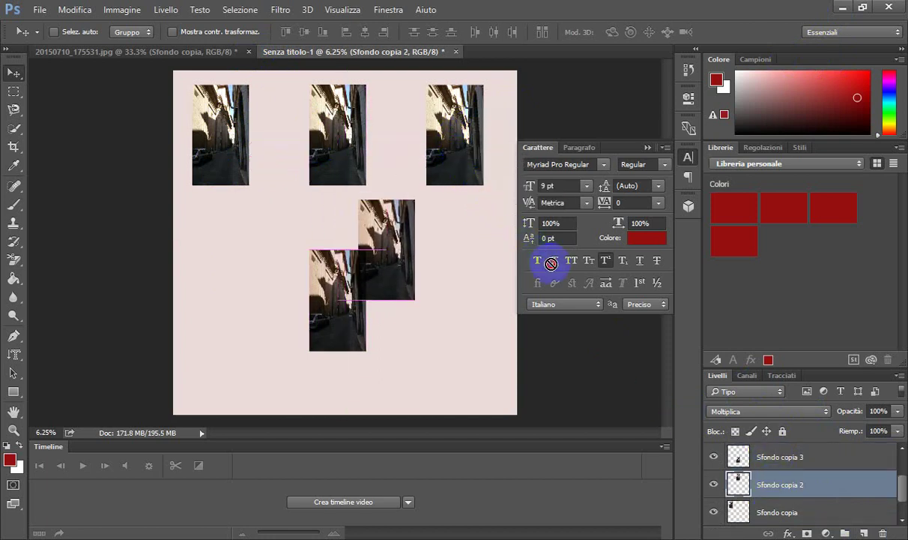
{"action": "mouse_move", "coordinate": [551, 263]}
{"action": "left_mouse_down"}
{"action": "mouse_move", "coordinate": [464, 300]}
{"action": "mouse_move", "coordinate": [495, 290]}
{"action": "left_mouse_up"}
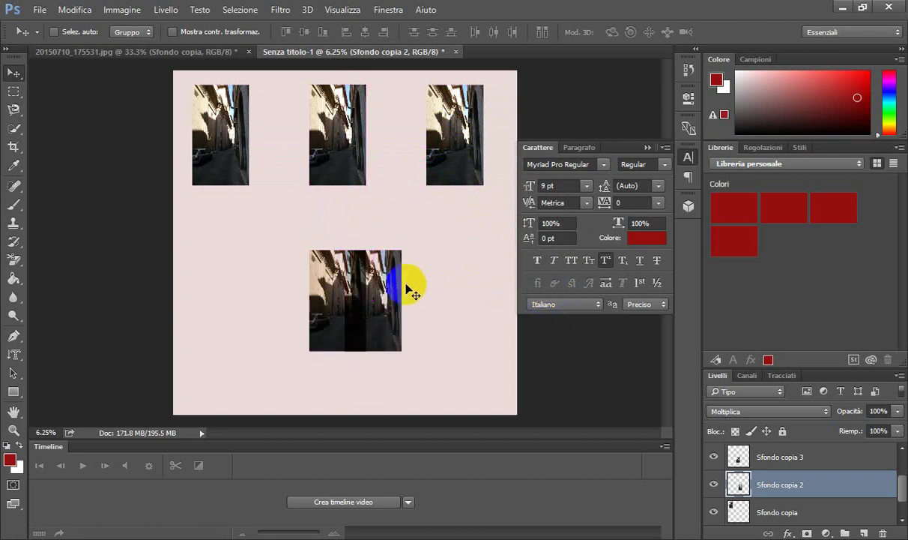
{"action": "left_click_drag", "start_coordinate": [365, 264], "coordinate": [467, 283]}
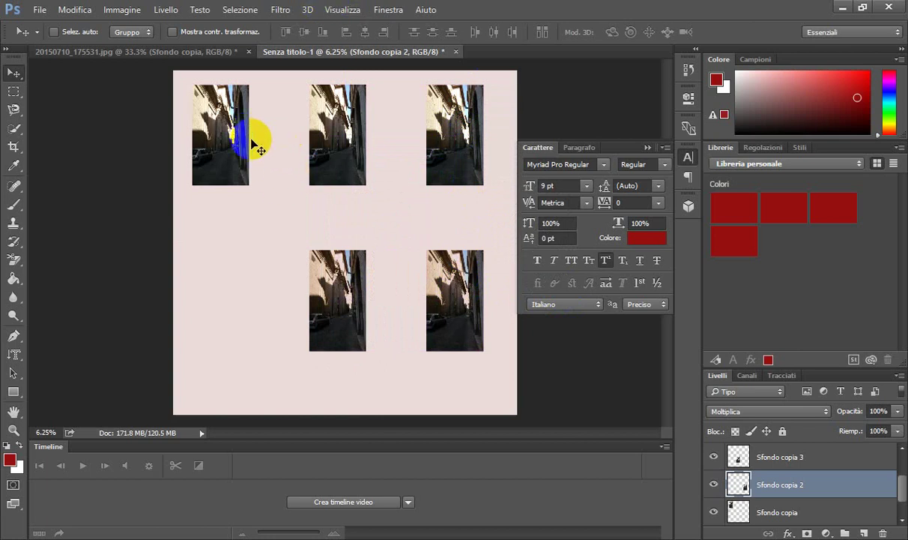
{"action": "left_click", "coordinate": [331, 154]}
{"action": "left_click", "coordinate": [249, 52]}
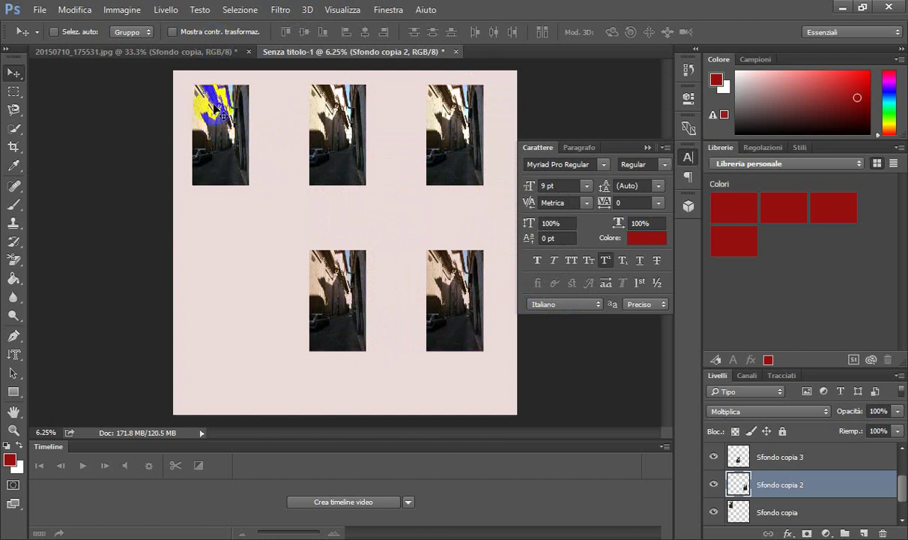
{"action": "left_click", "coordinate": [224, 159]}
Move Sfondo copia higher in the stack and hide the Sfondo copia 2 and 3 layers.
{"action": "left_click_drag", "start_coordinate": [739, 510], "coordinate": [776, 477]}
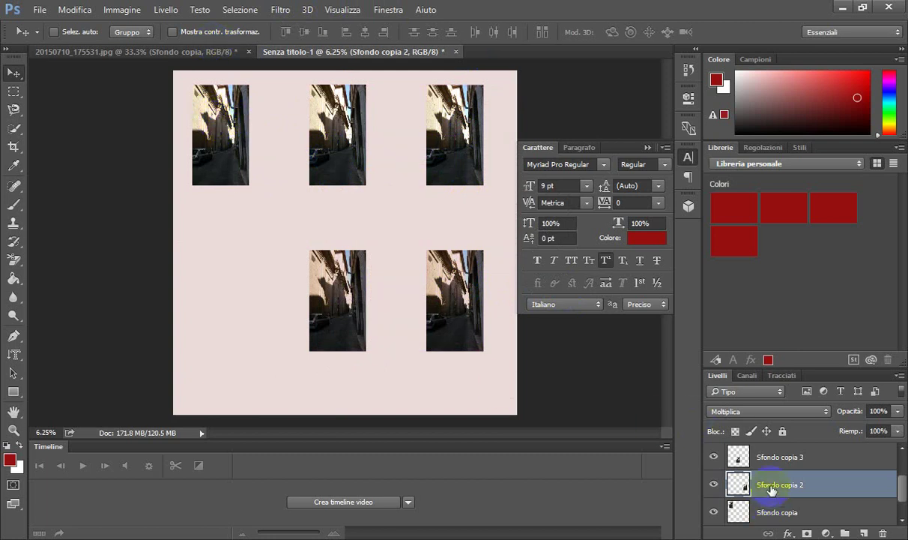
{"action": "left_click", "coordinate": [742, 455]}
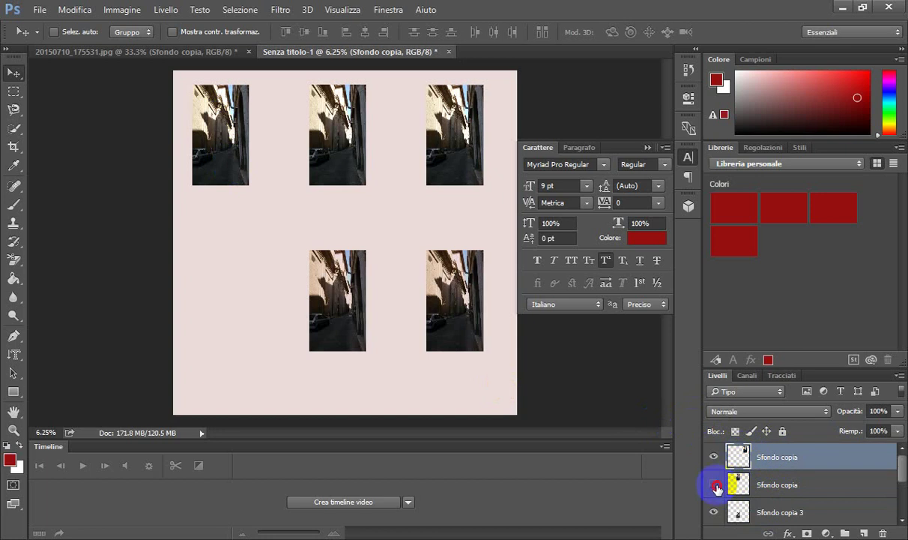
{"action": "left_click", "coordinate": [713, 484]}
{"action": "left_click", "coordinate": [712, 511]}
{"action": "scroll", "coordinate": [713, 510], "scroll_direction": "down", "scroll_amount": 1}
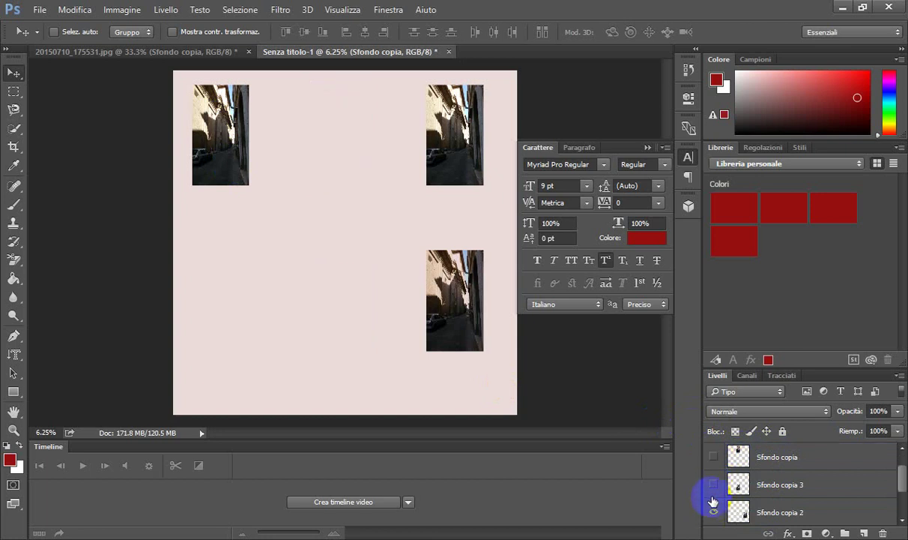
{"action": "left_click", "coordinate": [713, 485]}
{"action": "left_click", "coordinate": [714, 457]}
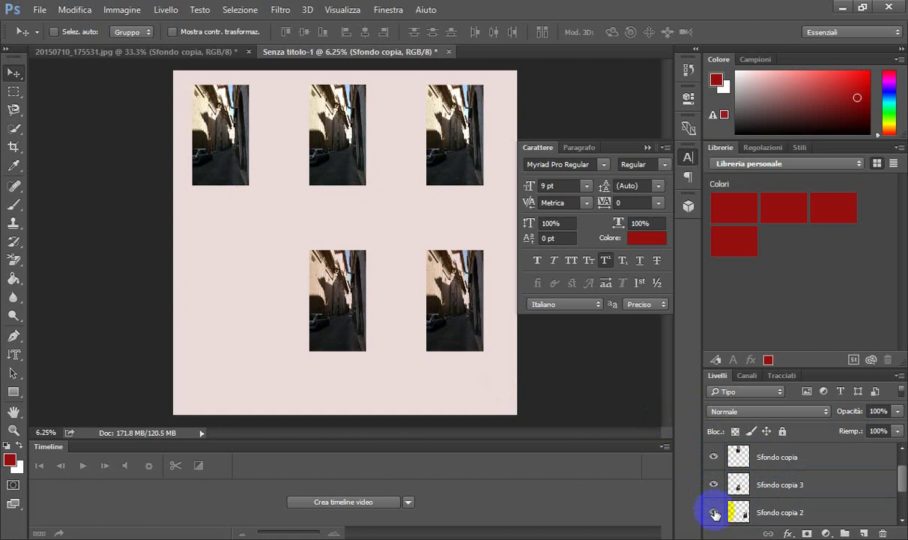
{"action": "left_click", "coordinate": [712, 511]}
{"action": "left_click", "coordinate": [714, 484]}
{"action": "left_click", "coordinate": [713, 457]}
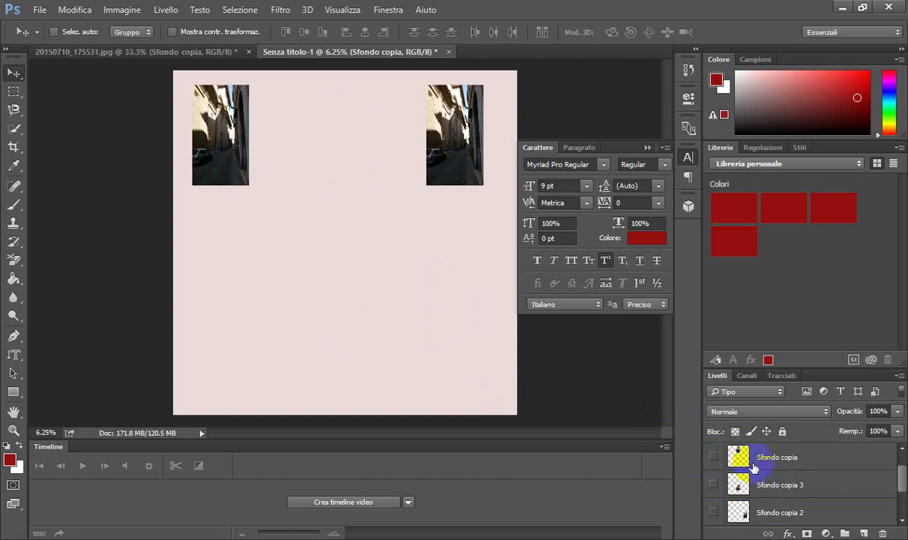
Hide the top copy layer, keeping Sfondo copia and the pink Sfondo background visible.
{"action": "scroll", "coordinate": [742, 466], "scroll_direction": "up", "scroll_amount": 1}
{"action": "left_click", "coordinate": [763, 465]}
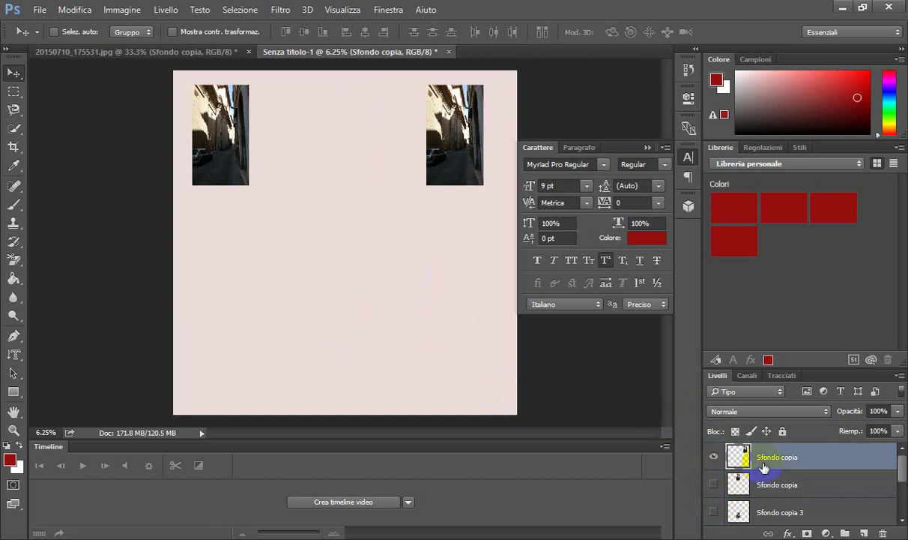
{"action": "left_click", "coordinate": [715, 459]}
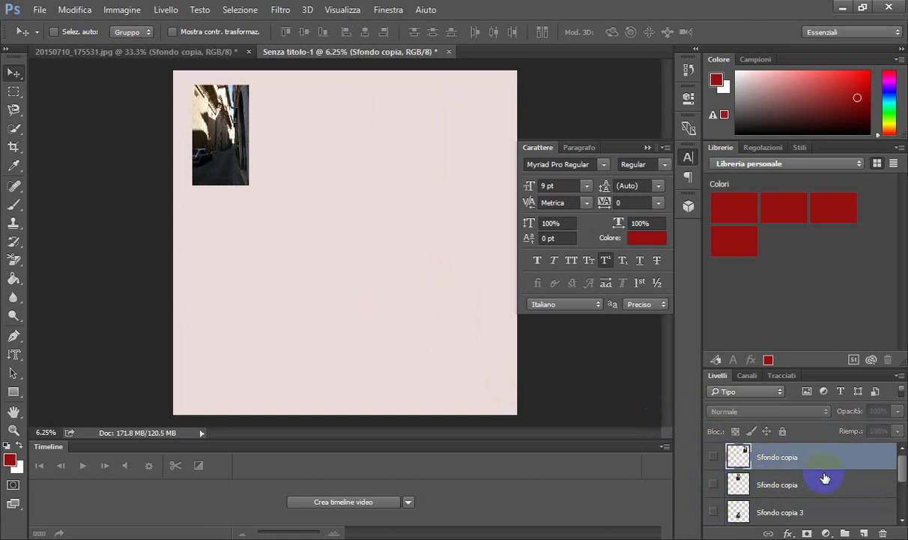
{"action": "scroll", "coordinate": [824, 477], "scroll_direction": "down", "scroll_amount": 3}
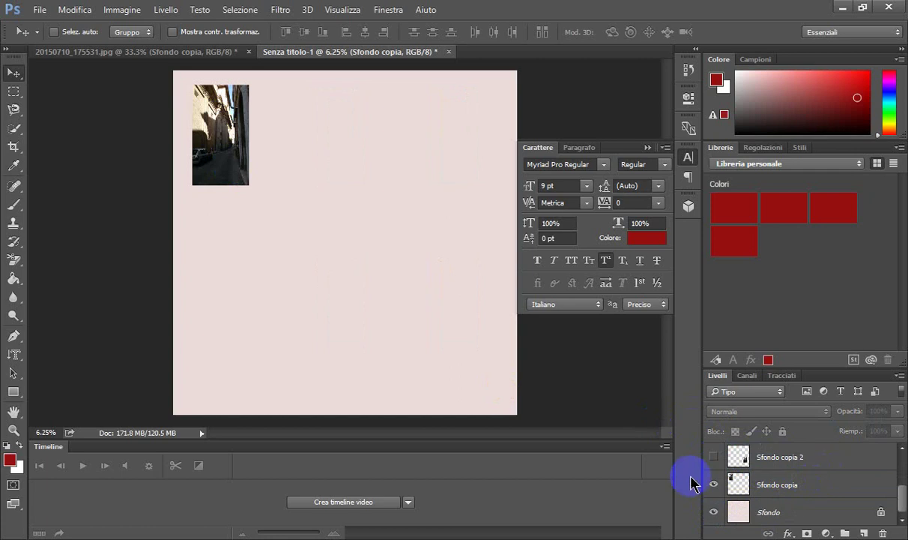
{"action": "left_click", "coordinate": [736, 486]}
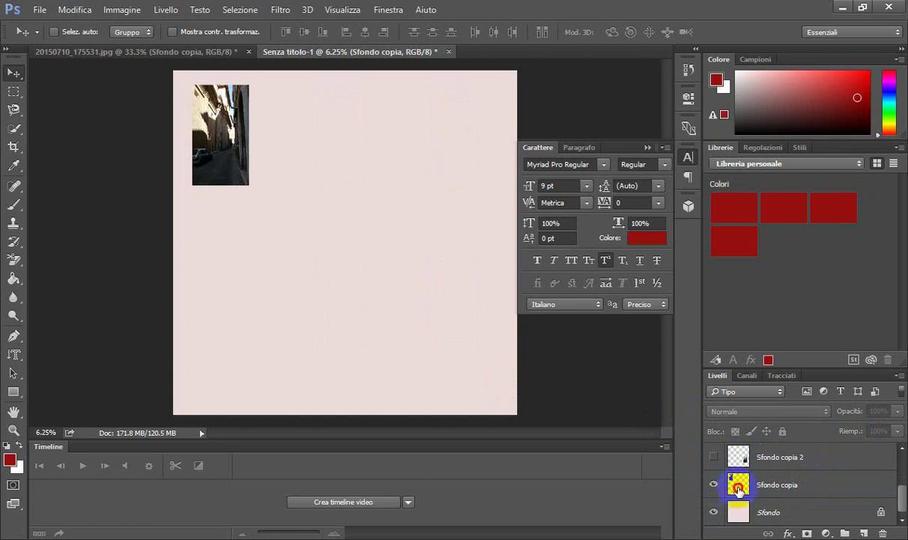
{"action": "left_click", "coordinate": [714, 485]}
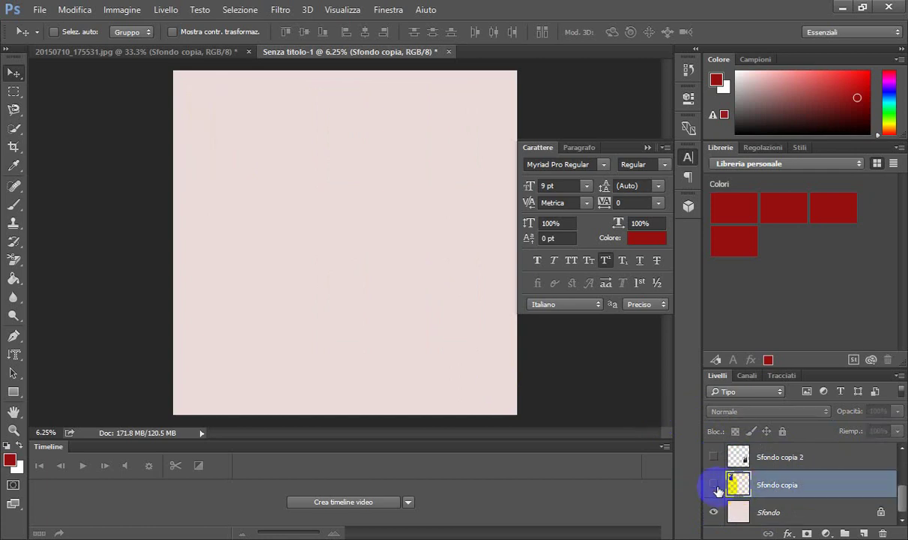
{"action": "left_click", "coordinate": [715, 513]}
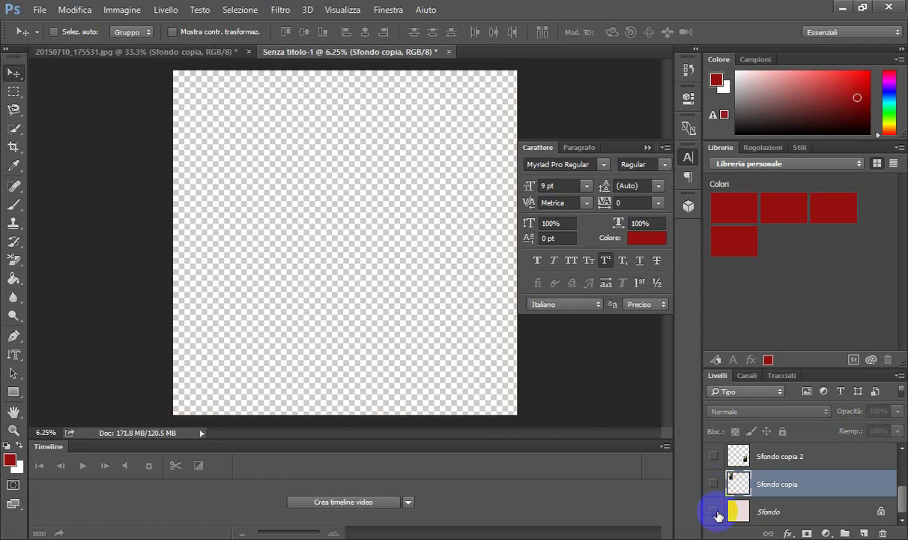
{"action": "left_click", "coordinate": [716, 513]}
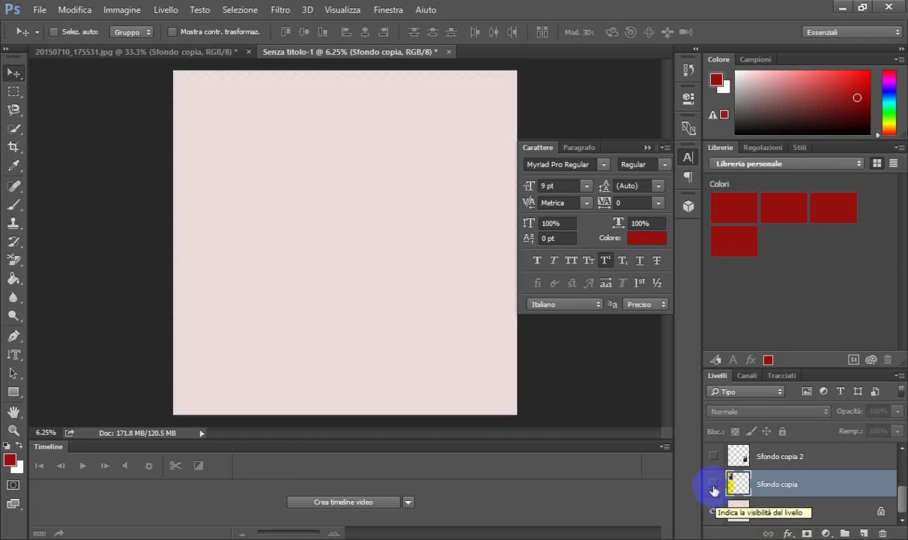
{"action": "left_click", "coordinate": [714, 485]}
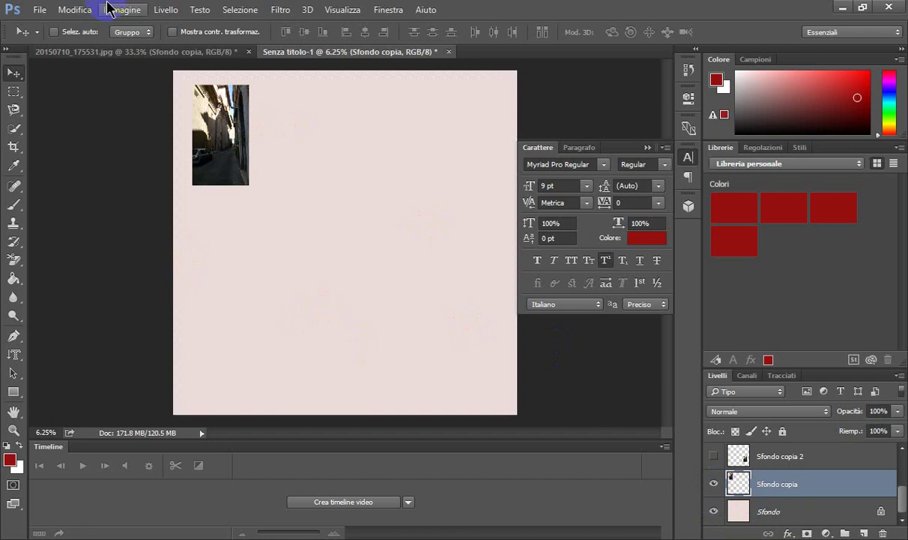
Duplicate the document as Senza titolo-1 copia via Immagine > Duplica.
{"action": "right_click", "coordinate": [237, 148]}
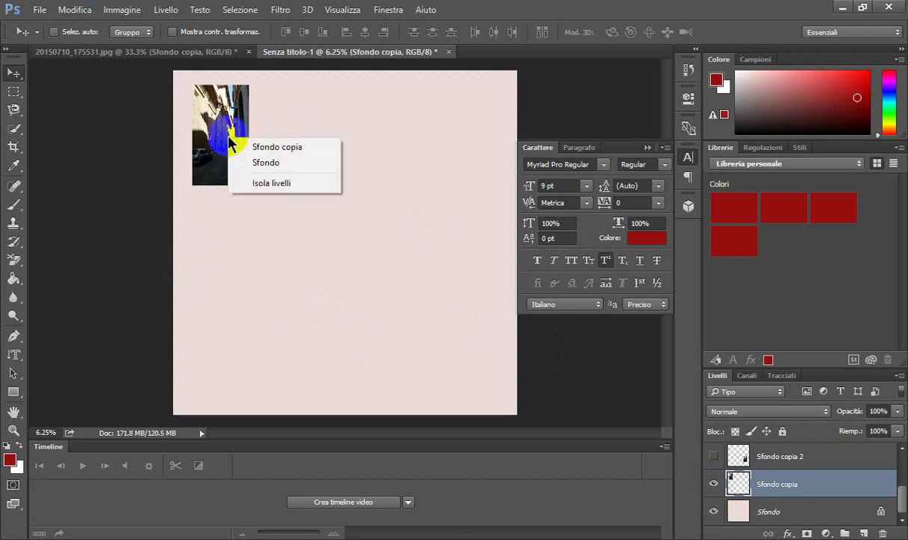
{"action": "left_click", "coordinate": [242, 147]}
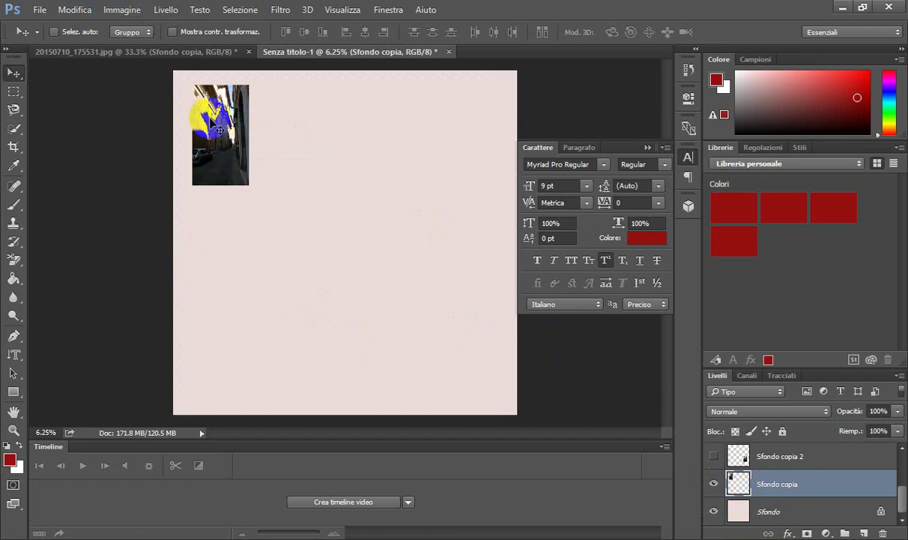
{"action": "left_click", "coordinate": [132, 10]}
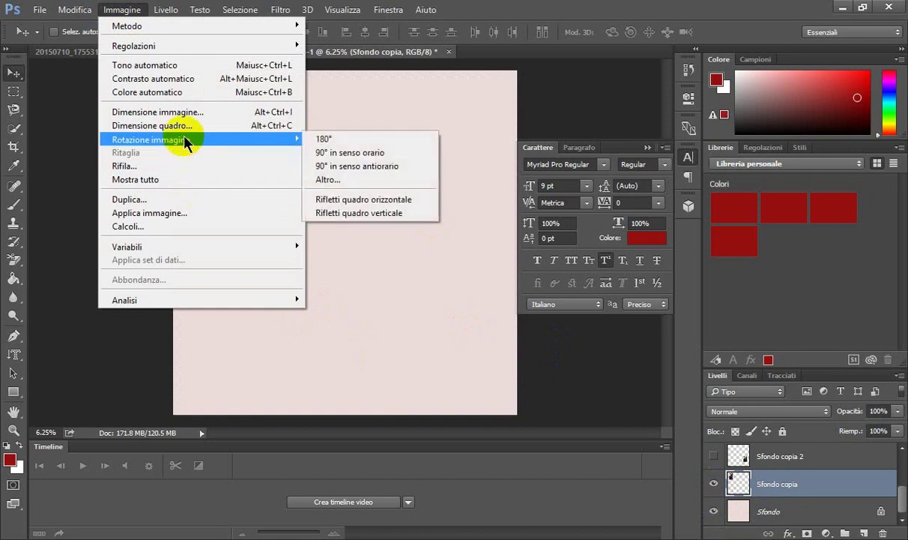
{"action": "mouse_move", "coordinate": [151, 140]}
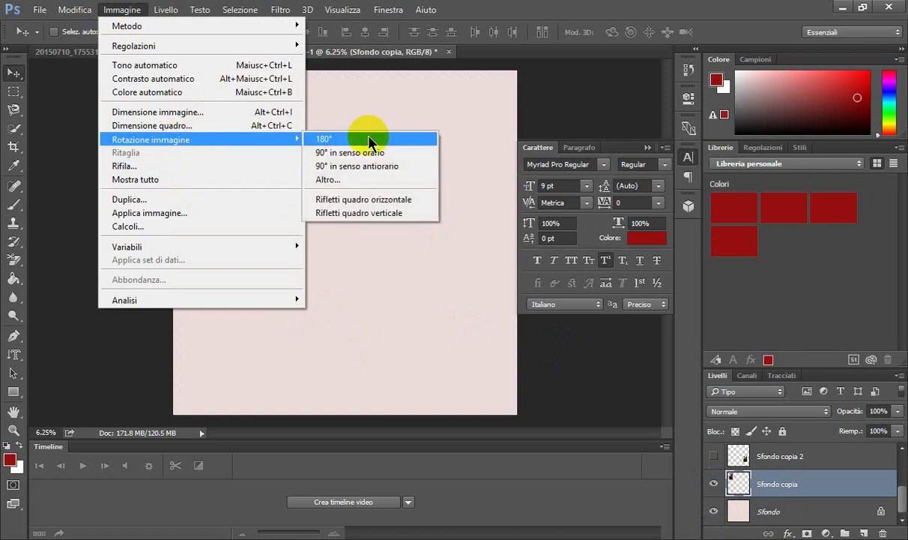
{"action": "left_click", "coordinate": [219, 200]}
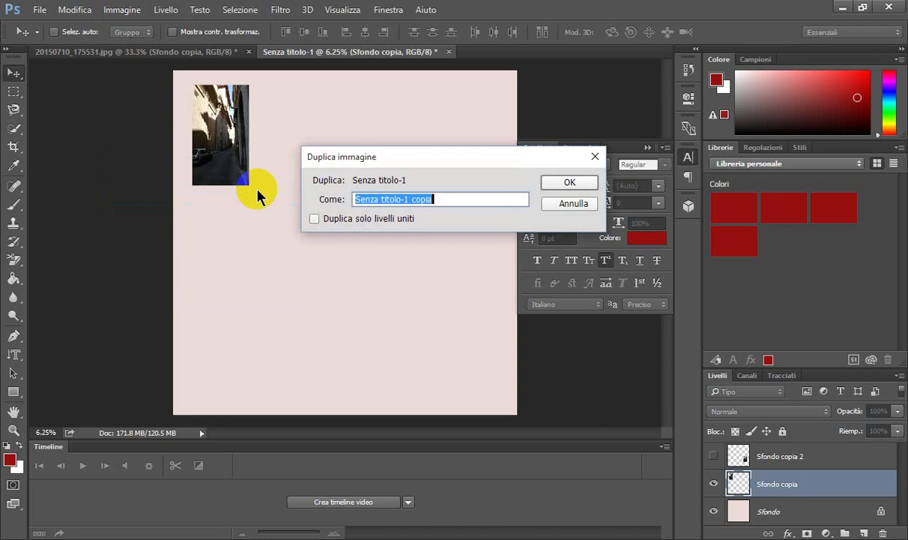
{"action": "left_click", "coordinate": [568, 184]}
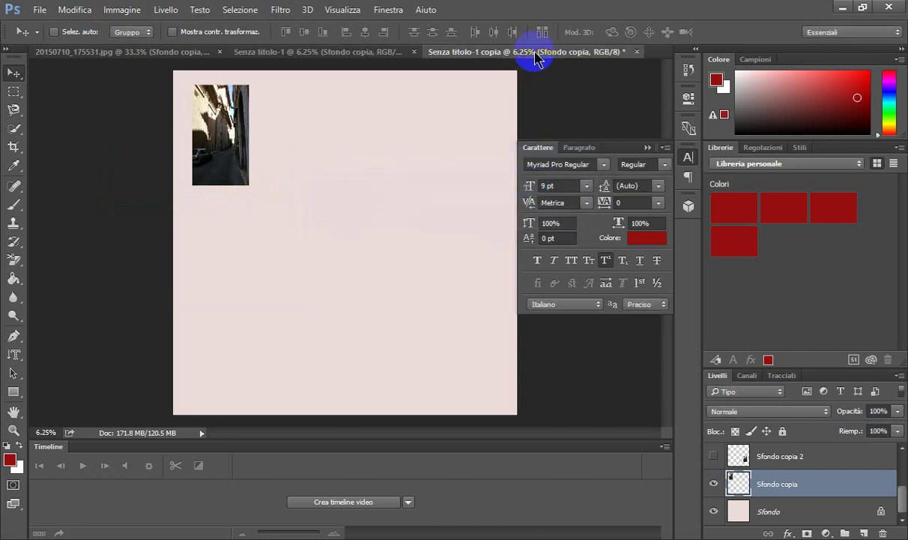
Switch between document tabs, ending on the original Senza titolo-1.
{"action": "left_click", "coordinate": [374, 51]}
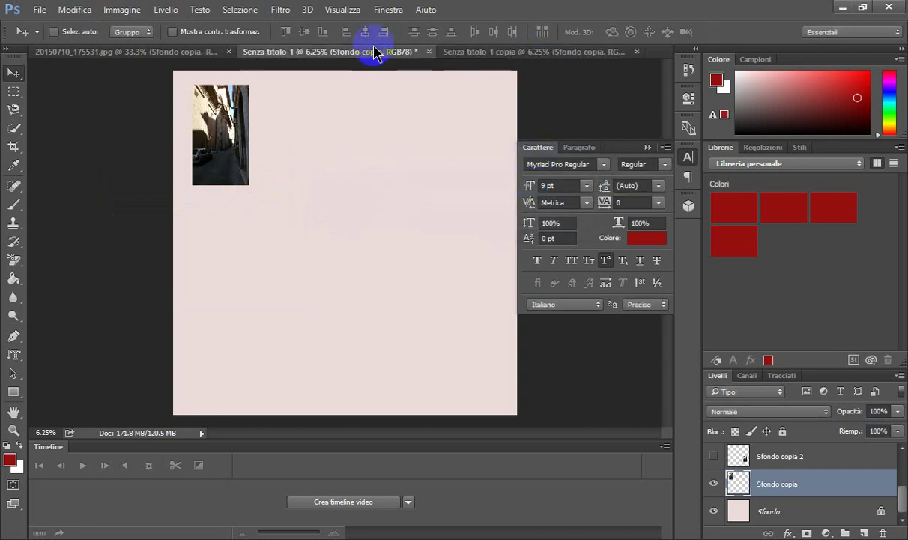
{"action": "left_click", "coordinate": [514, 55]}
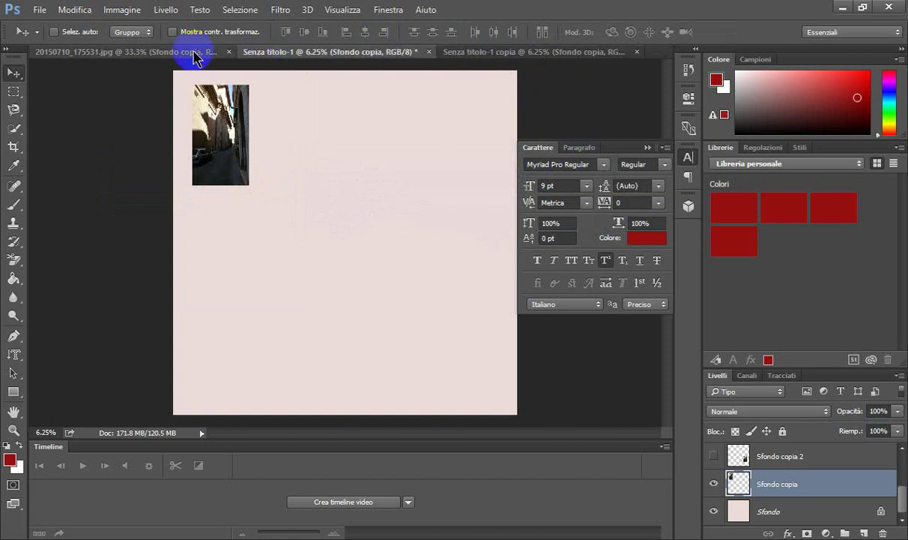
{"action": "left_click", "coordinate": [239, 54]}
{"action": "left_click", "coordinate": [304, 54]}
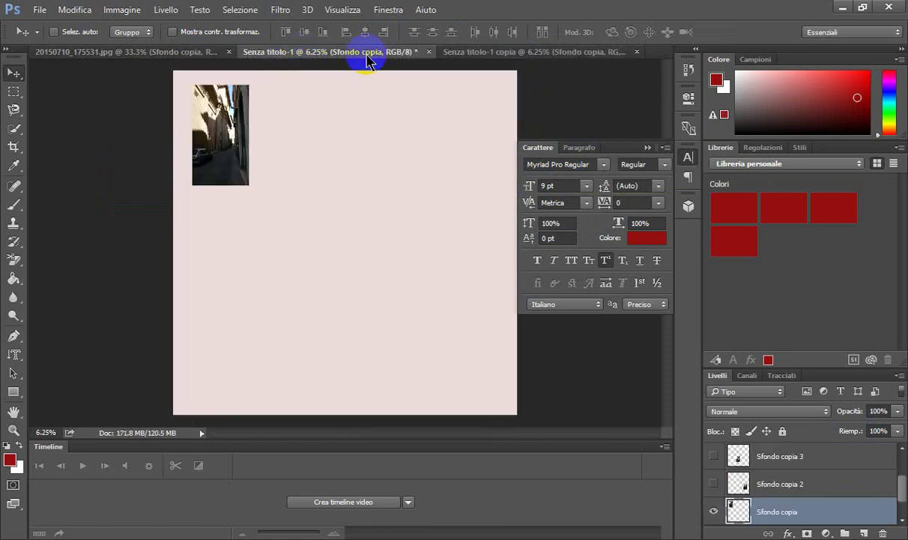
{"action": "left_click", "coordinate": [501, 57]}
{"action": "left_click", "coordinate": [374, 55]}
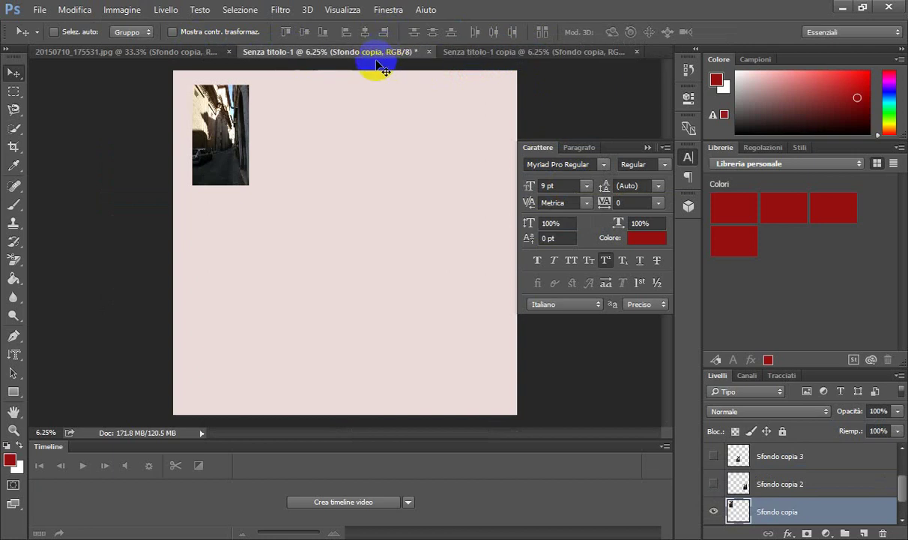
Resize the image to 150 cm wide with linked proportions, then close the progress window.
{"action": "left_click", "coordinate": [119, 11]}
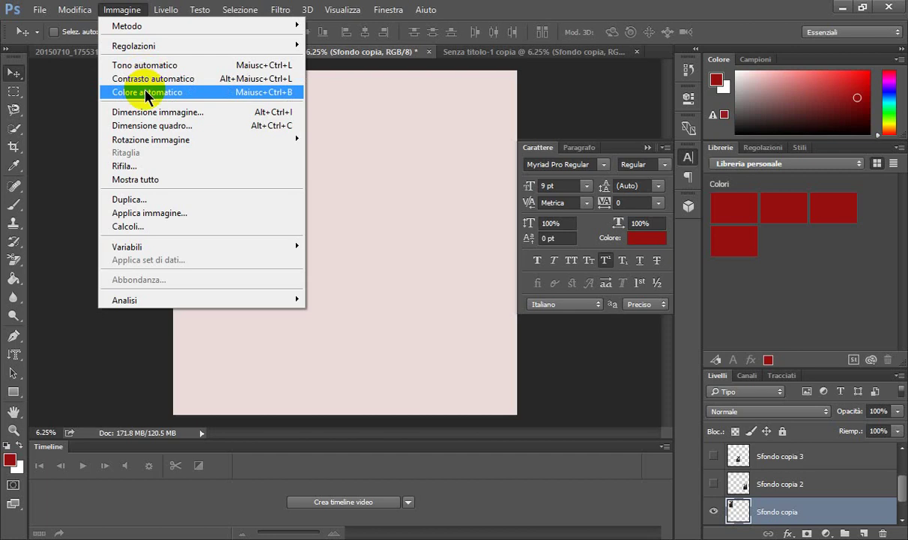
{"action": "left_click", "coordinate": [142, 111]}
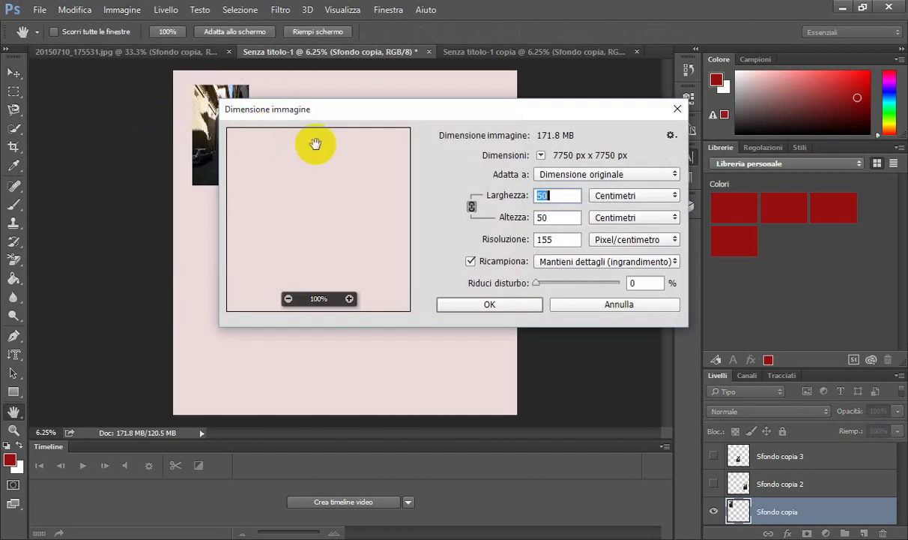
{"action": "type", "text": "150"}
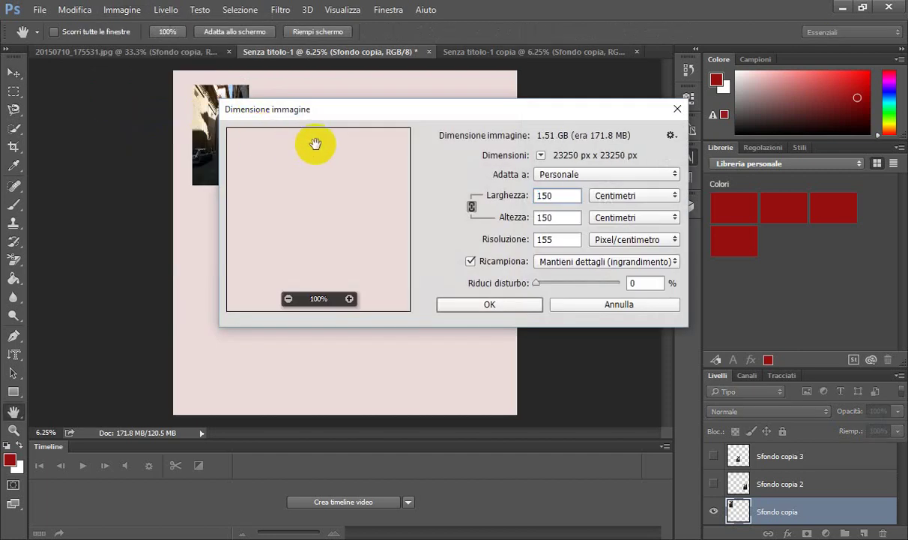
{"action": "left_click", "coordinate": [489, 304]}
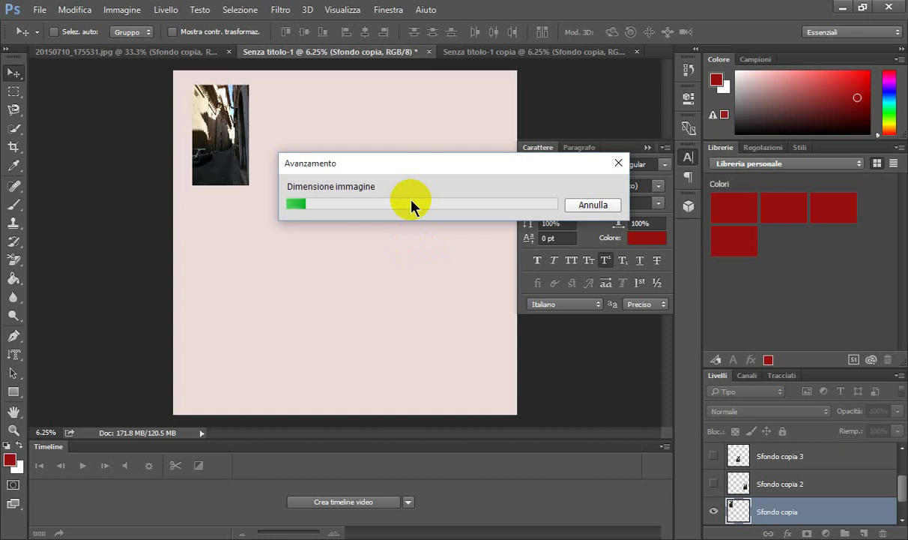
{"action": "left_click", "coordinate": [599, 203]}
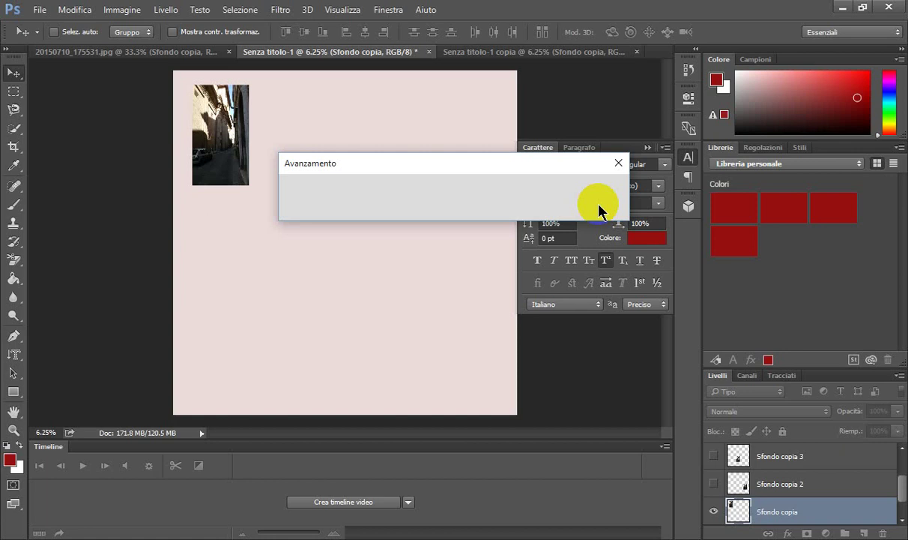
{"action": "left_click", "coordinate": [618, 164]}
{"action": "left_click", "coordinate": [200, 169]}
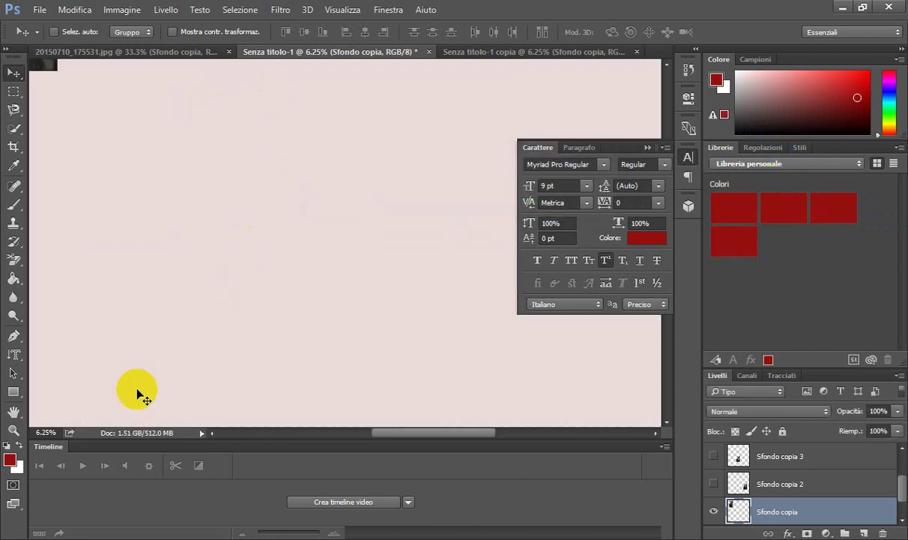
Return to Senza titolo-1, collapse the Carattere panel and show the 3D panel.
{"action": "left_click_drag", "start_coordinate": [121, 425], "coordinate": [137, 441]}
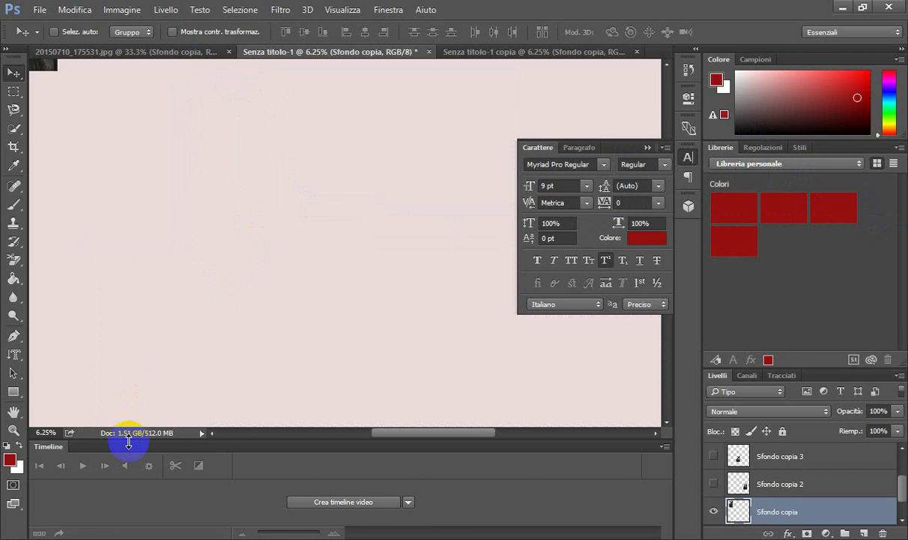
{"action": "mouse_move", "coordinate": [137, 440]}
{"action": "left_mouse_down"}
{"action": "mouse_move", "coordinate": [199, 443]}
{"action": "mouse_move", "coordinate": [361, 278]}
{"action": "left_mouse_up"}
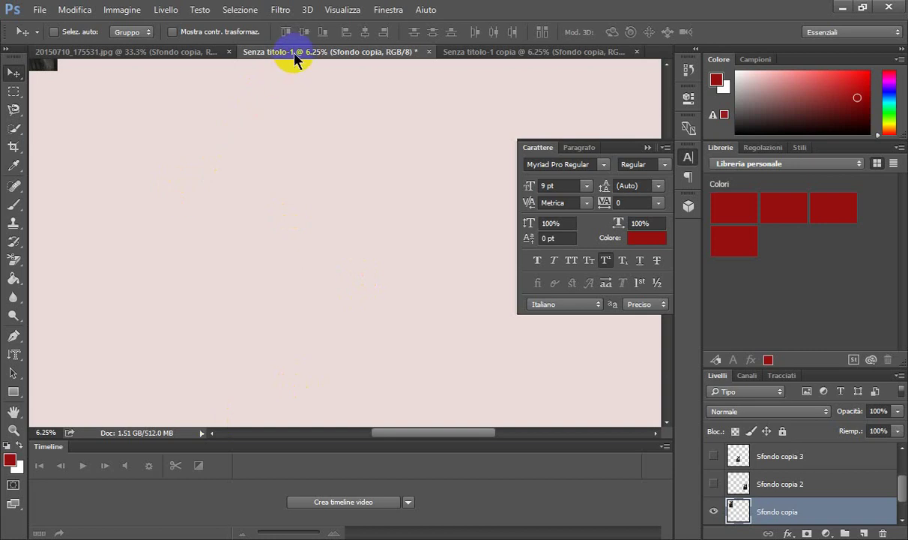
{"action": "left_click_drag", "start_coordinate": [295, 60], "coordinate": [293, 53]}
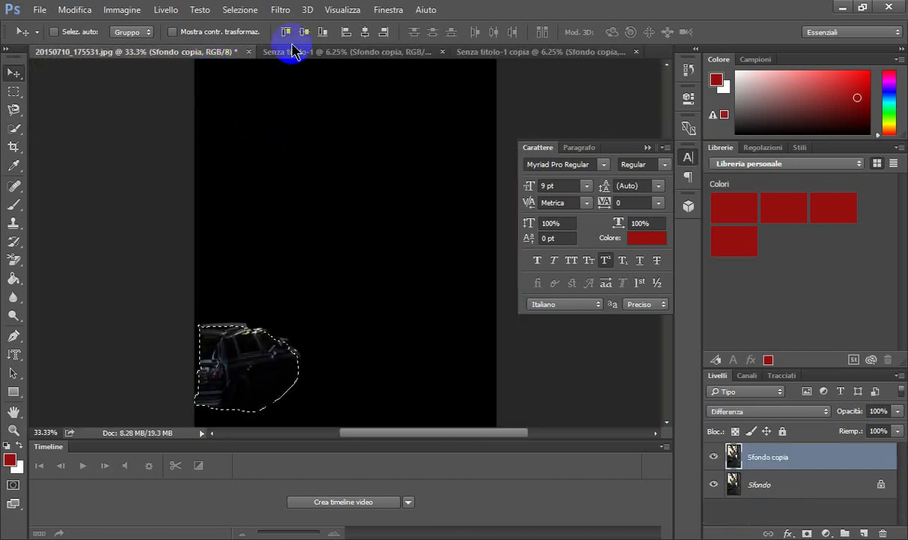
{"action": "left_click", "coordinate": [472, 52]}
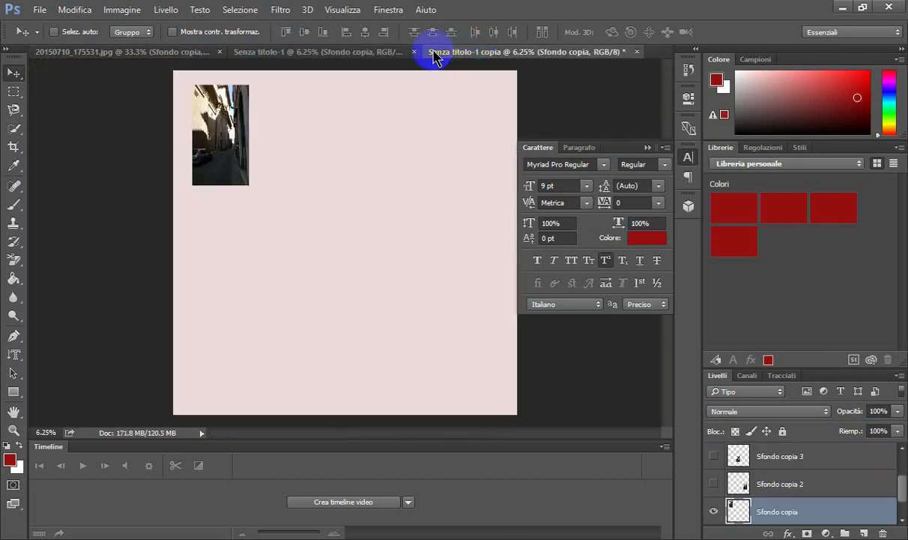
{"action": "left_click", "coordinate": [392, 55]}
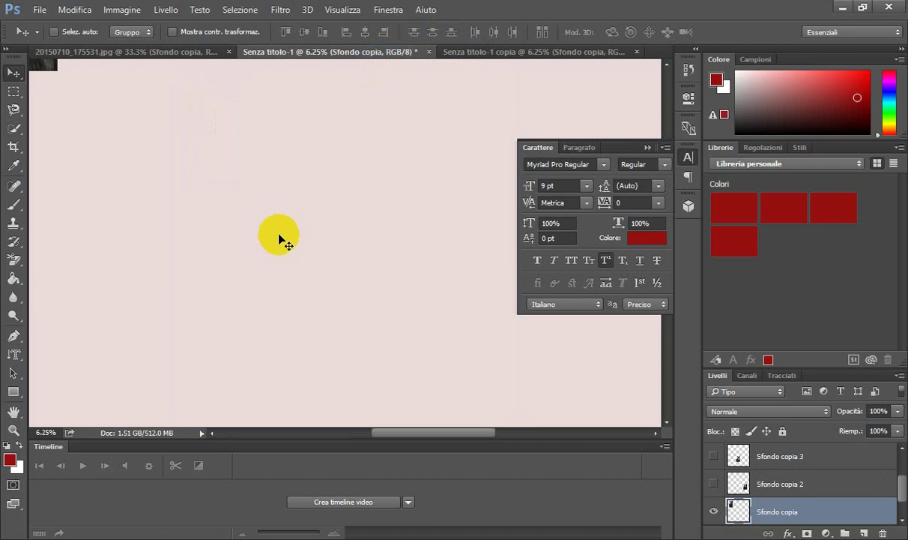
{"action": "left_click", "coordinate": [647, 147]}
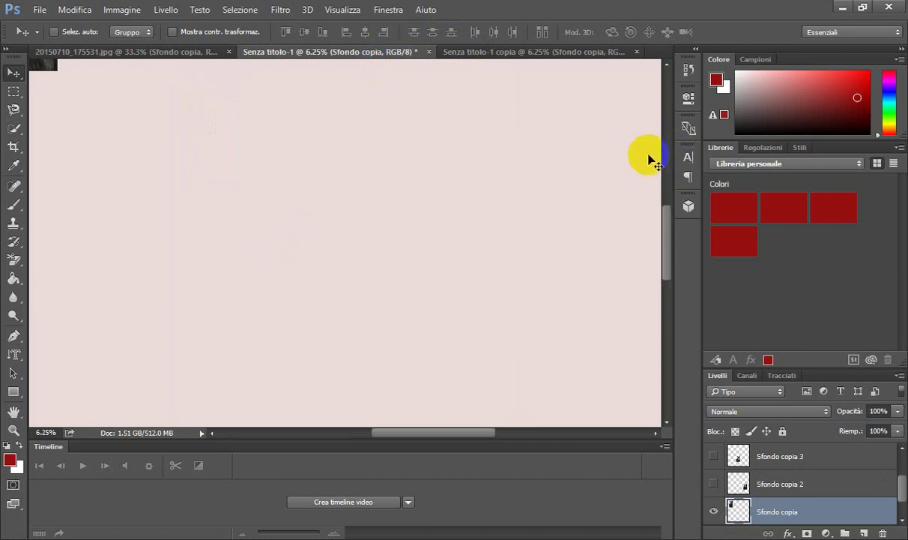
{"action": "left_click", "coordinate": [689, 209]}
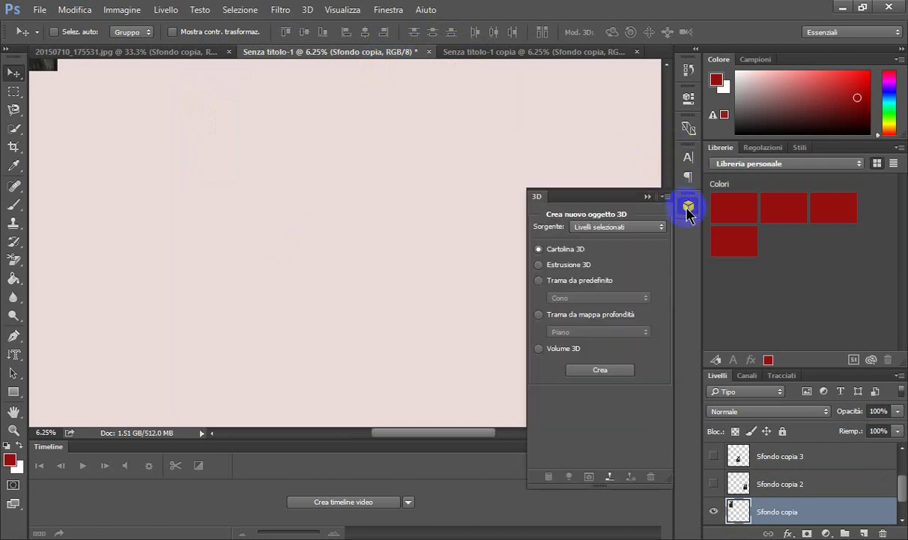
Create a Cartolina 3D from Livelli selezionati and decline the 3D workspace switch.
{"action": "left_click", "coordinate": [649, 226]}
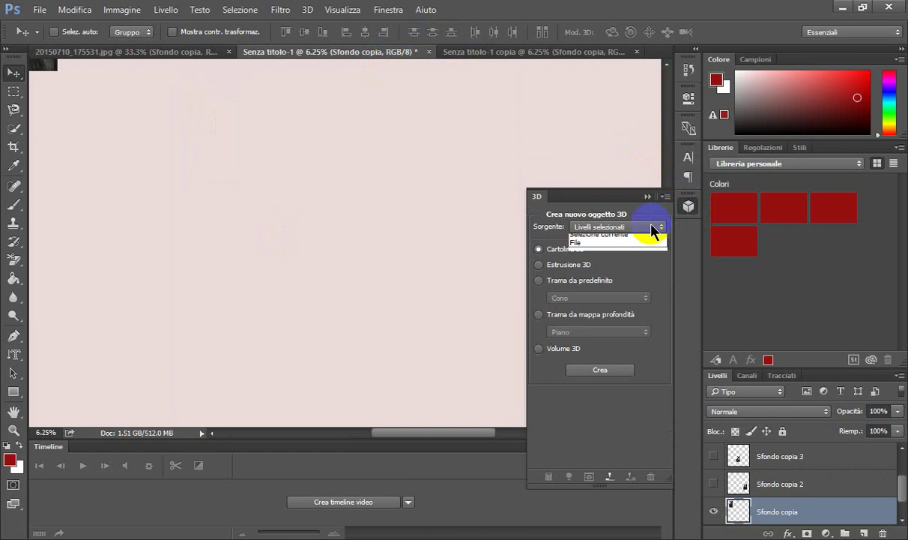
{"action": "left_click", "coordinate": [630, 247]}
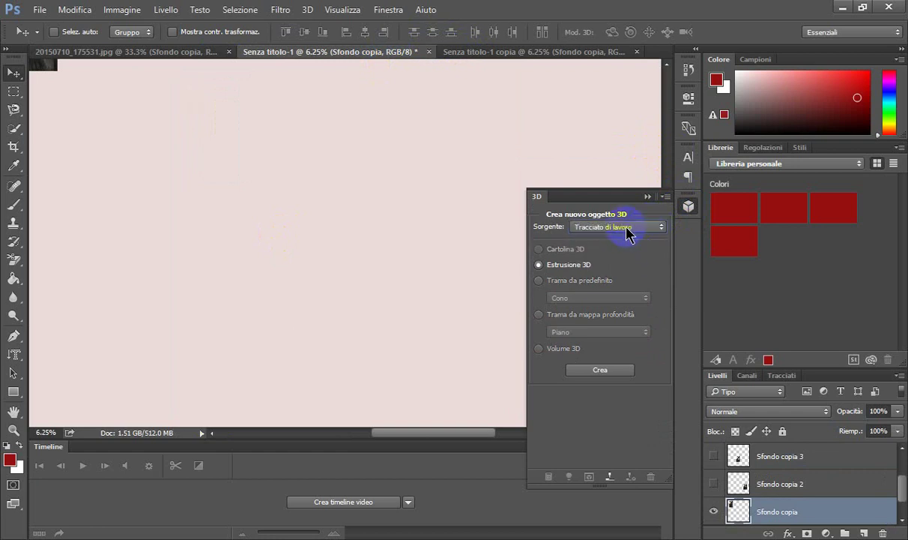
{"action": "left_click", "coordinate": [624, 228]}
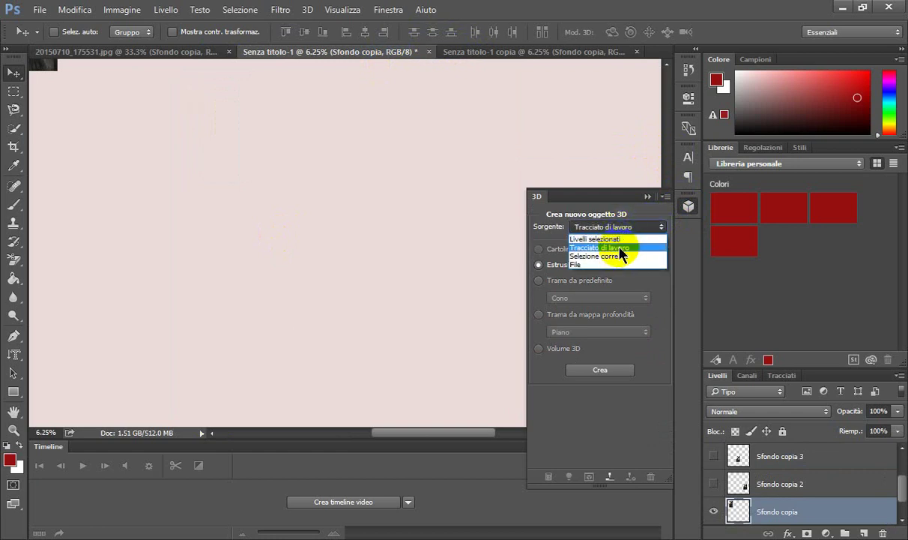
{"action": "left_click", "coordinate": [615, 240]}
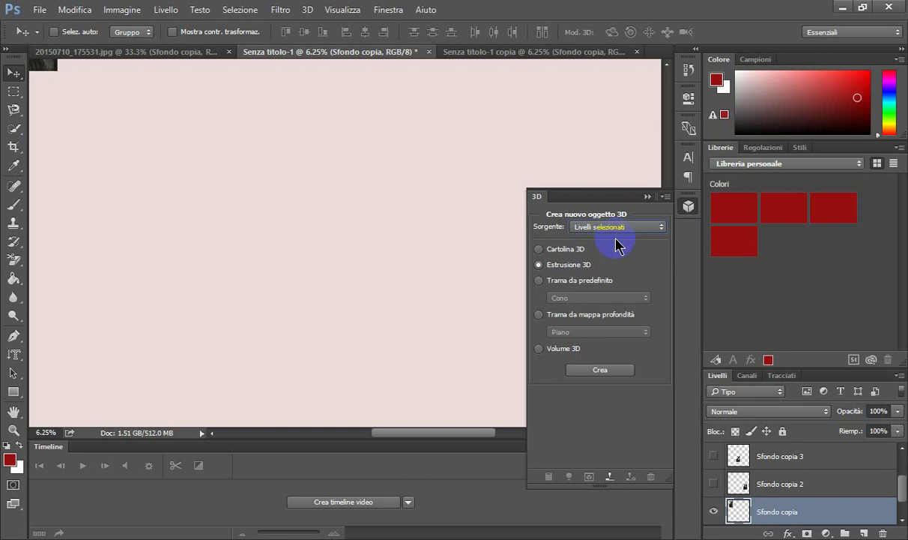
{"action": "left_click", "coordinate": [538, 250]}
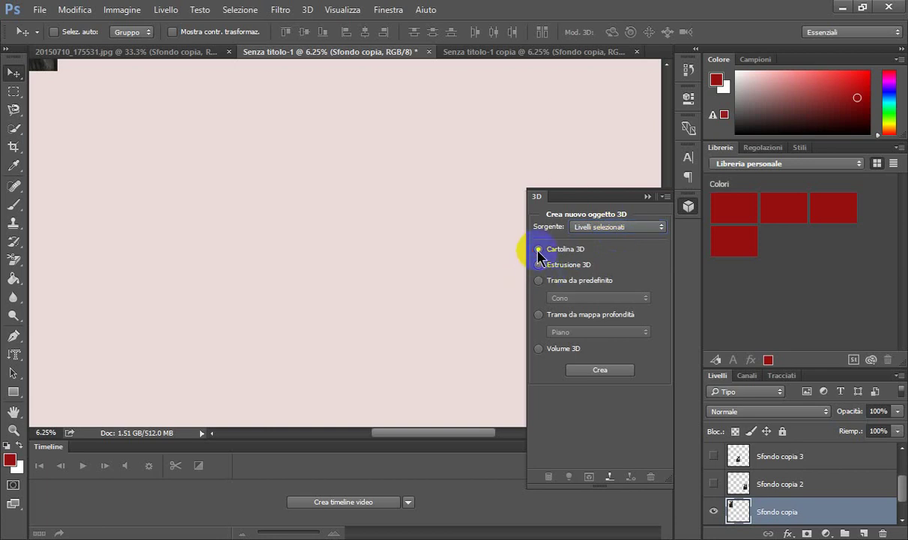
{"action": "left_click", "coordinate": [600, 369]}
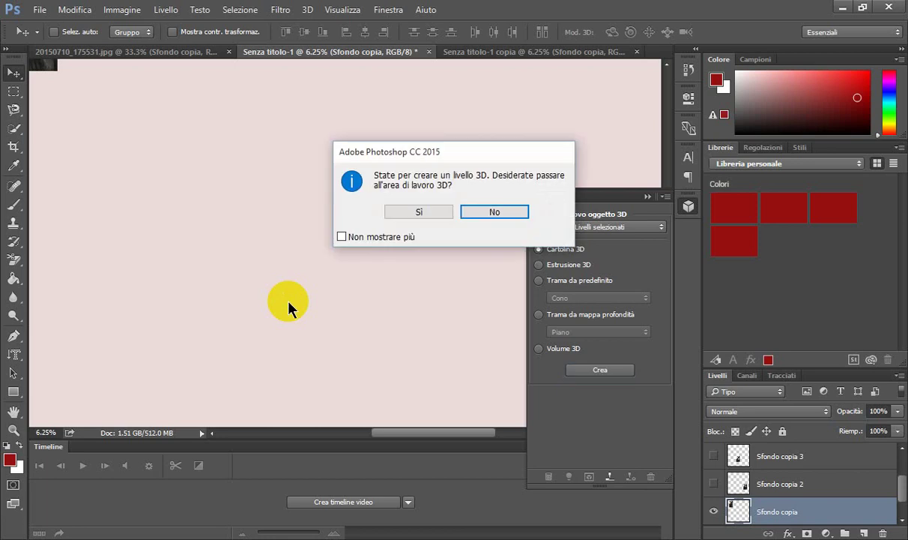
{"action": "left_click", "coordinate": [493, 211]}
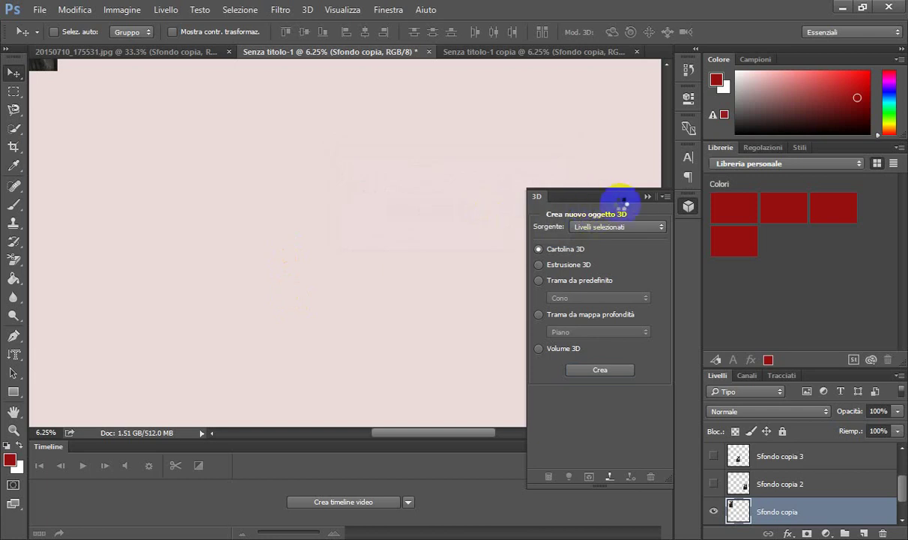